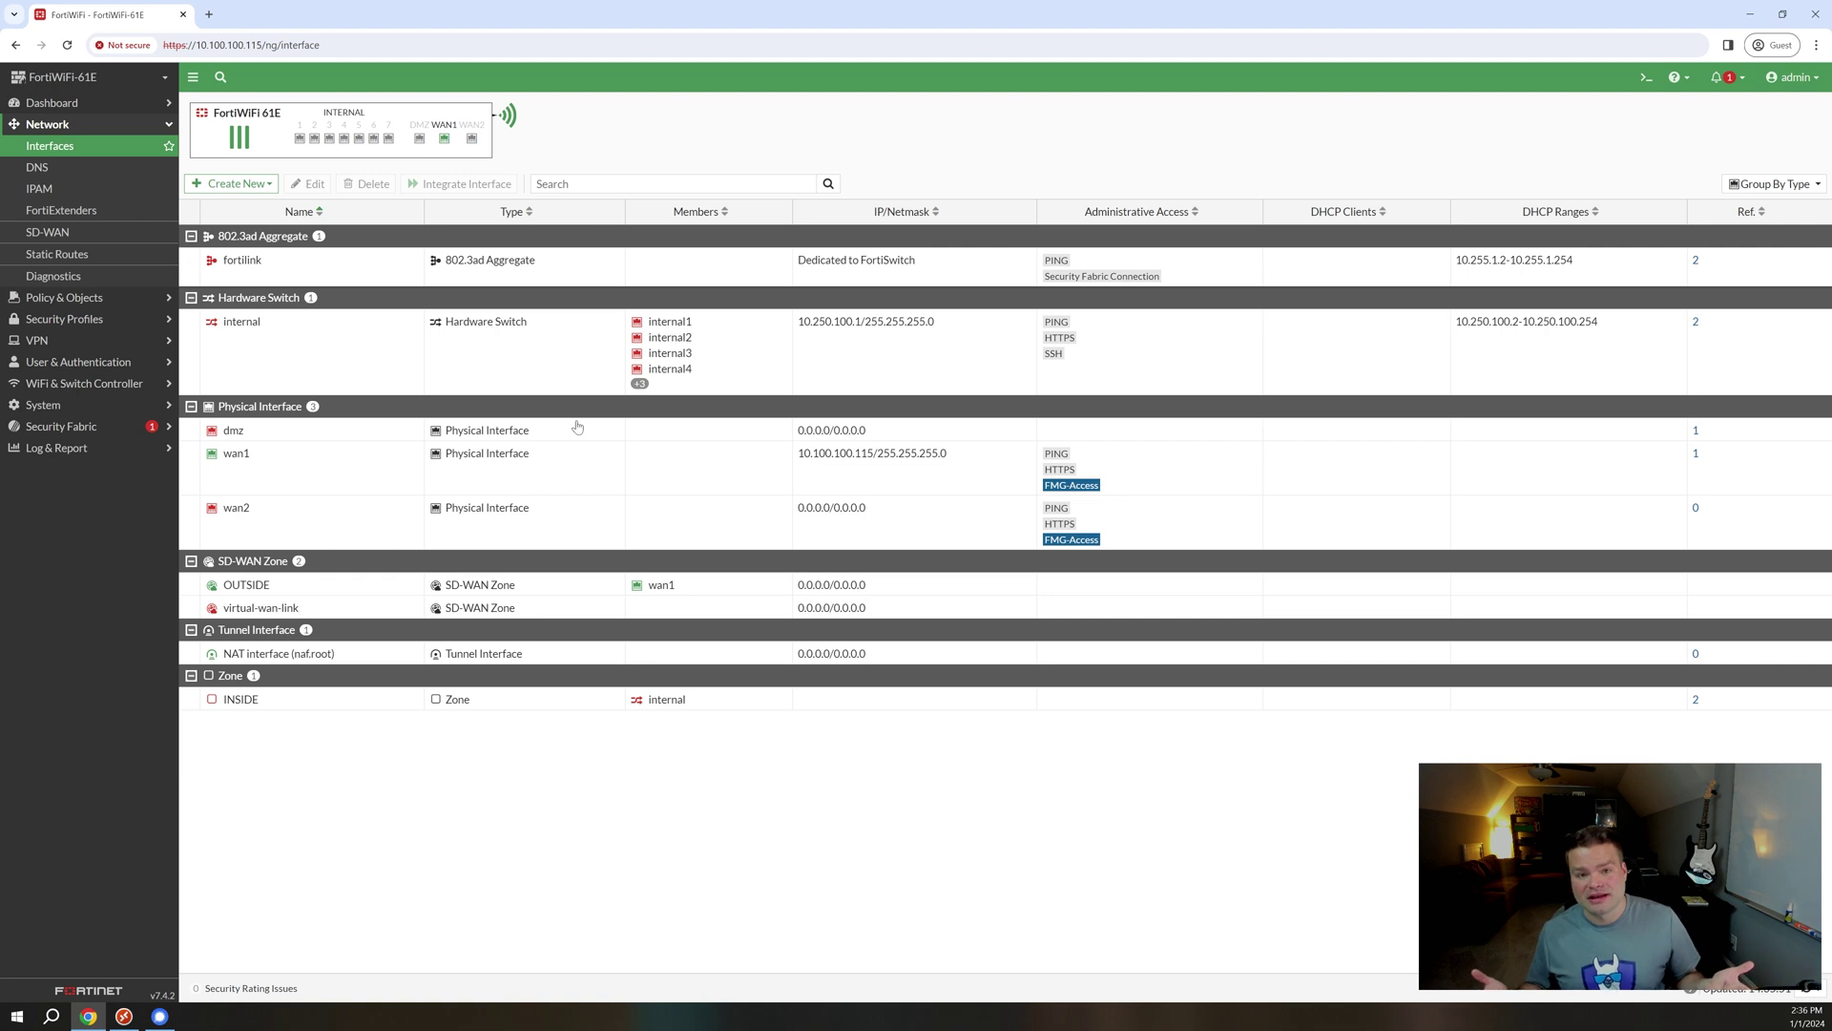
# Open the list of system administrators
pyautogui.click(43, 405)
pyautogui.click(61, 279)
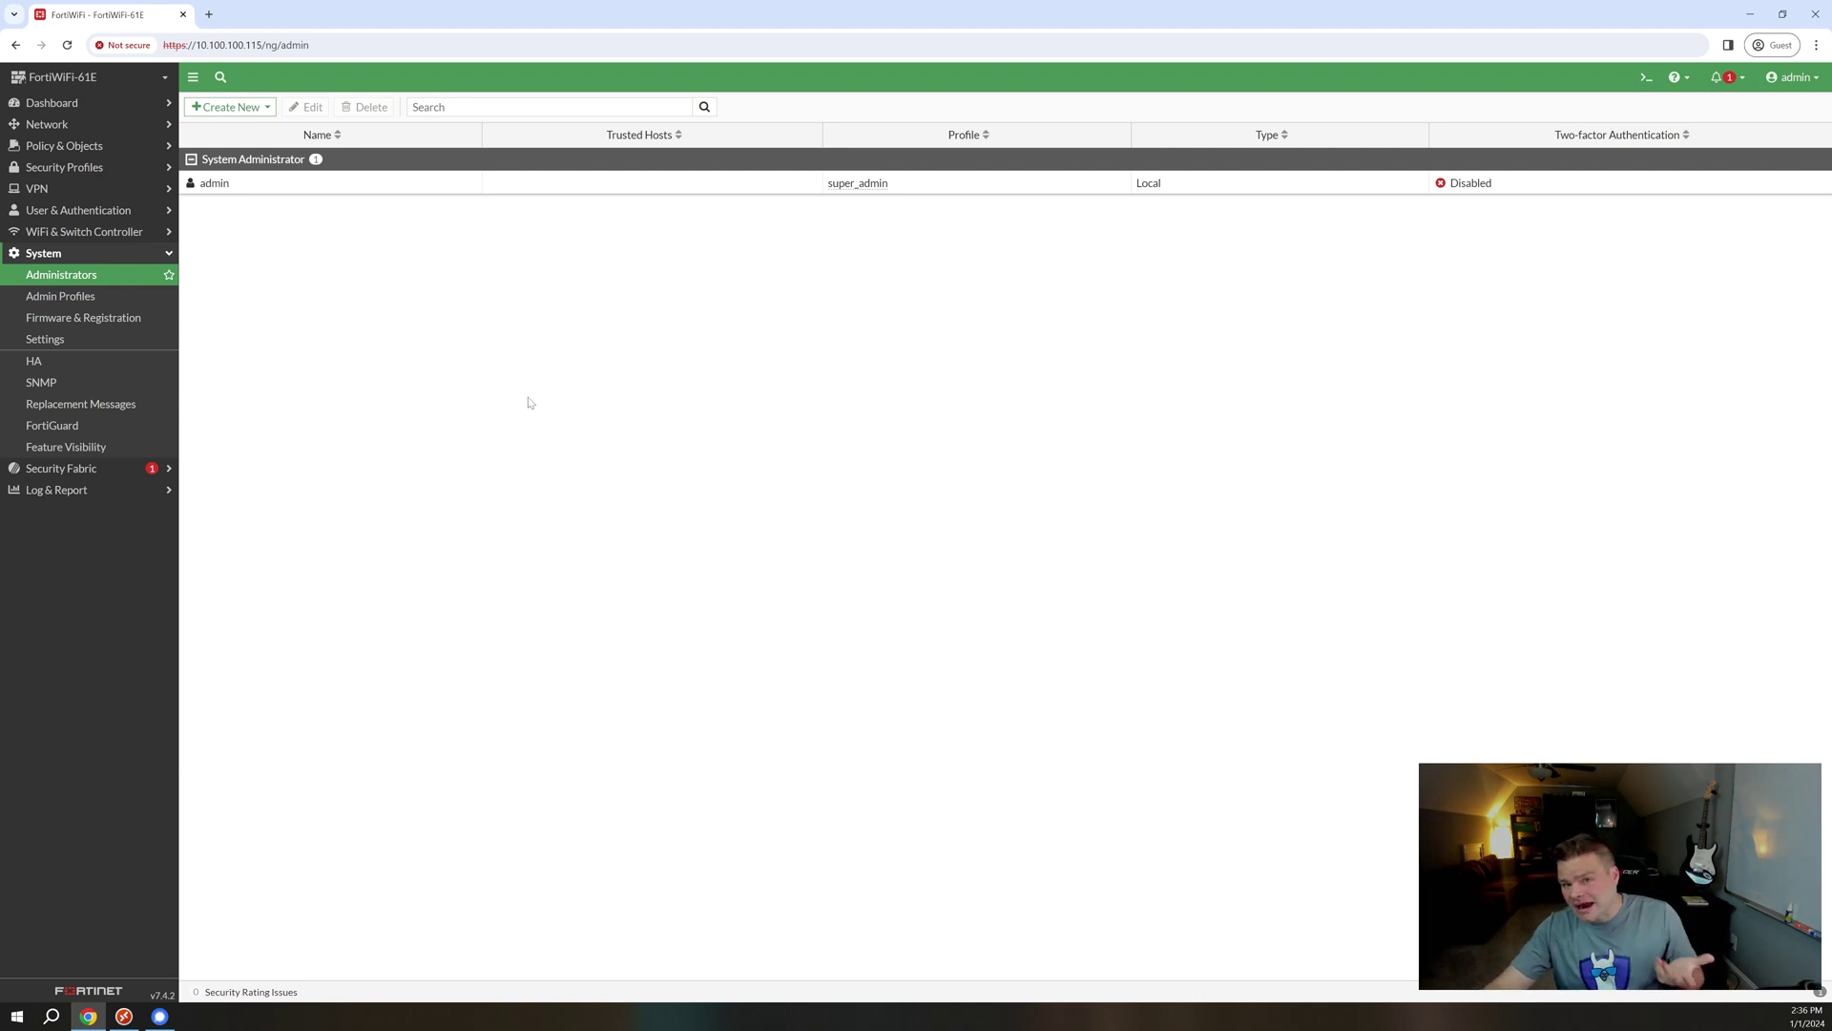
# Examine the blank form for a new administrator and return to the administrator list without creating one
pyautogui.click(241, 196)
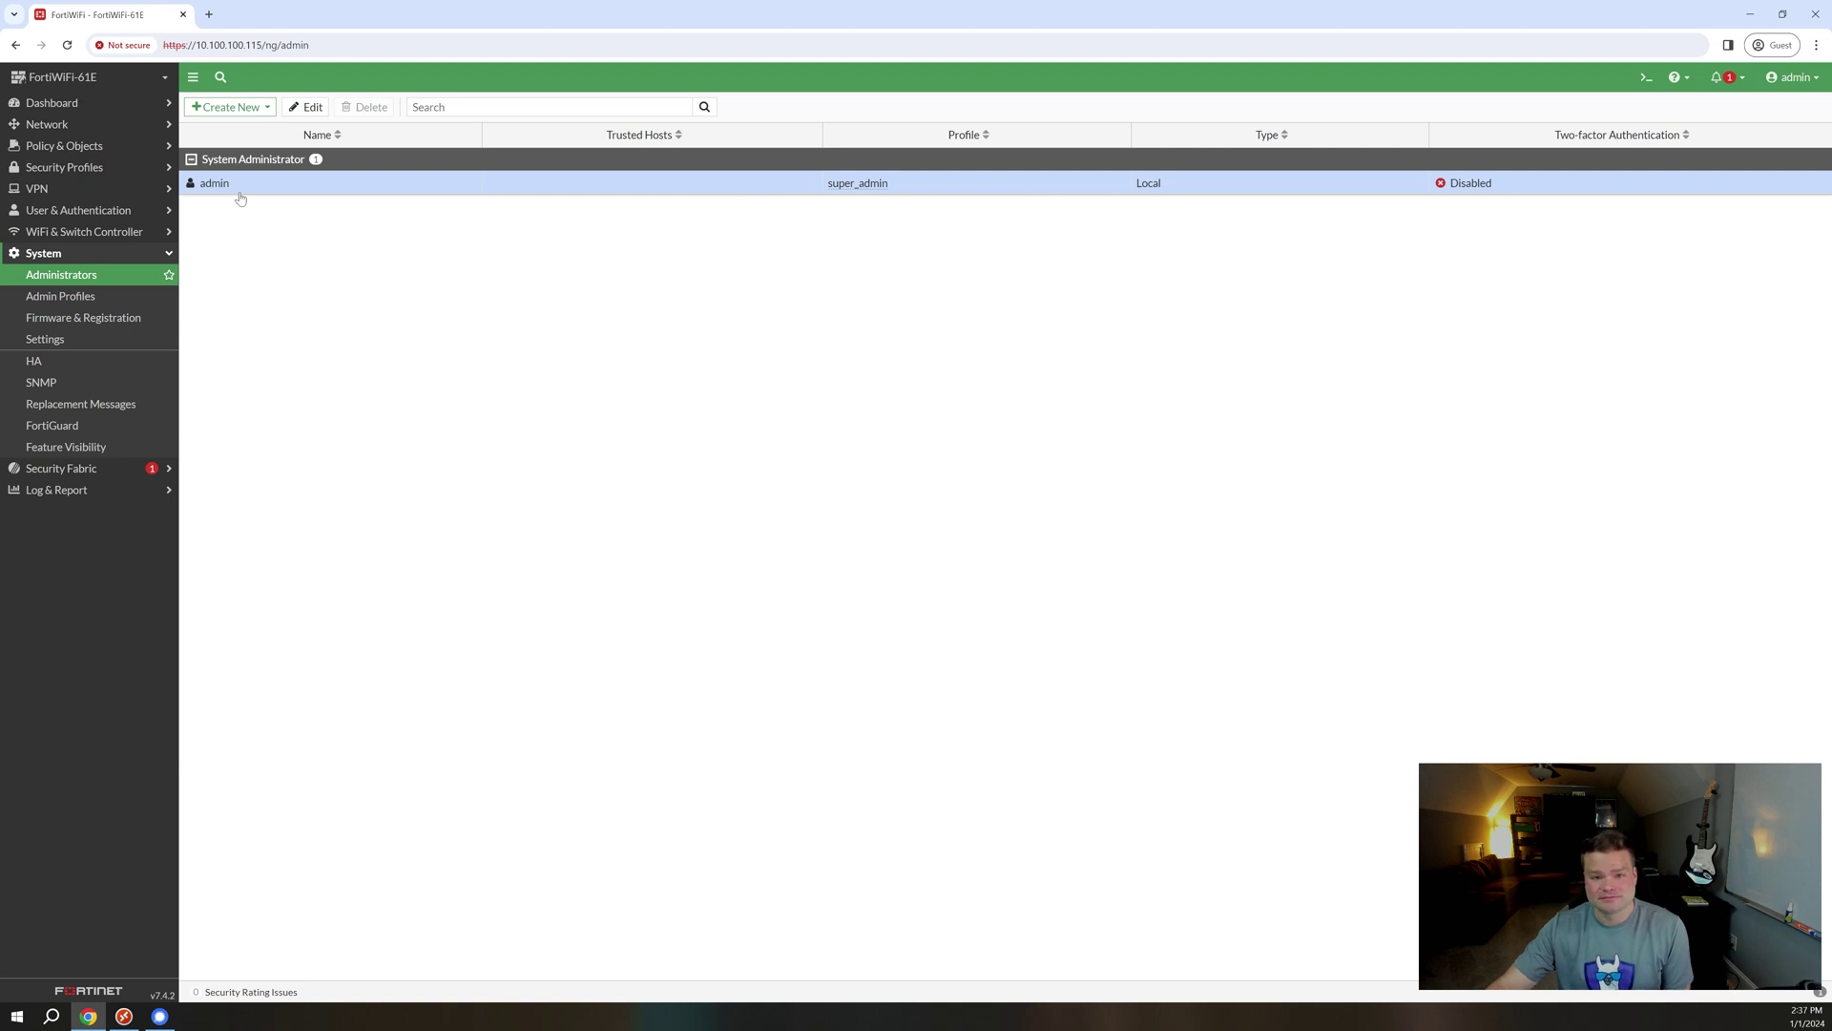
pyautogui.click(240, 107)
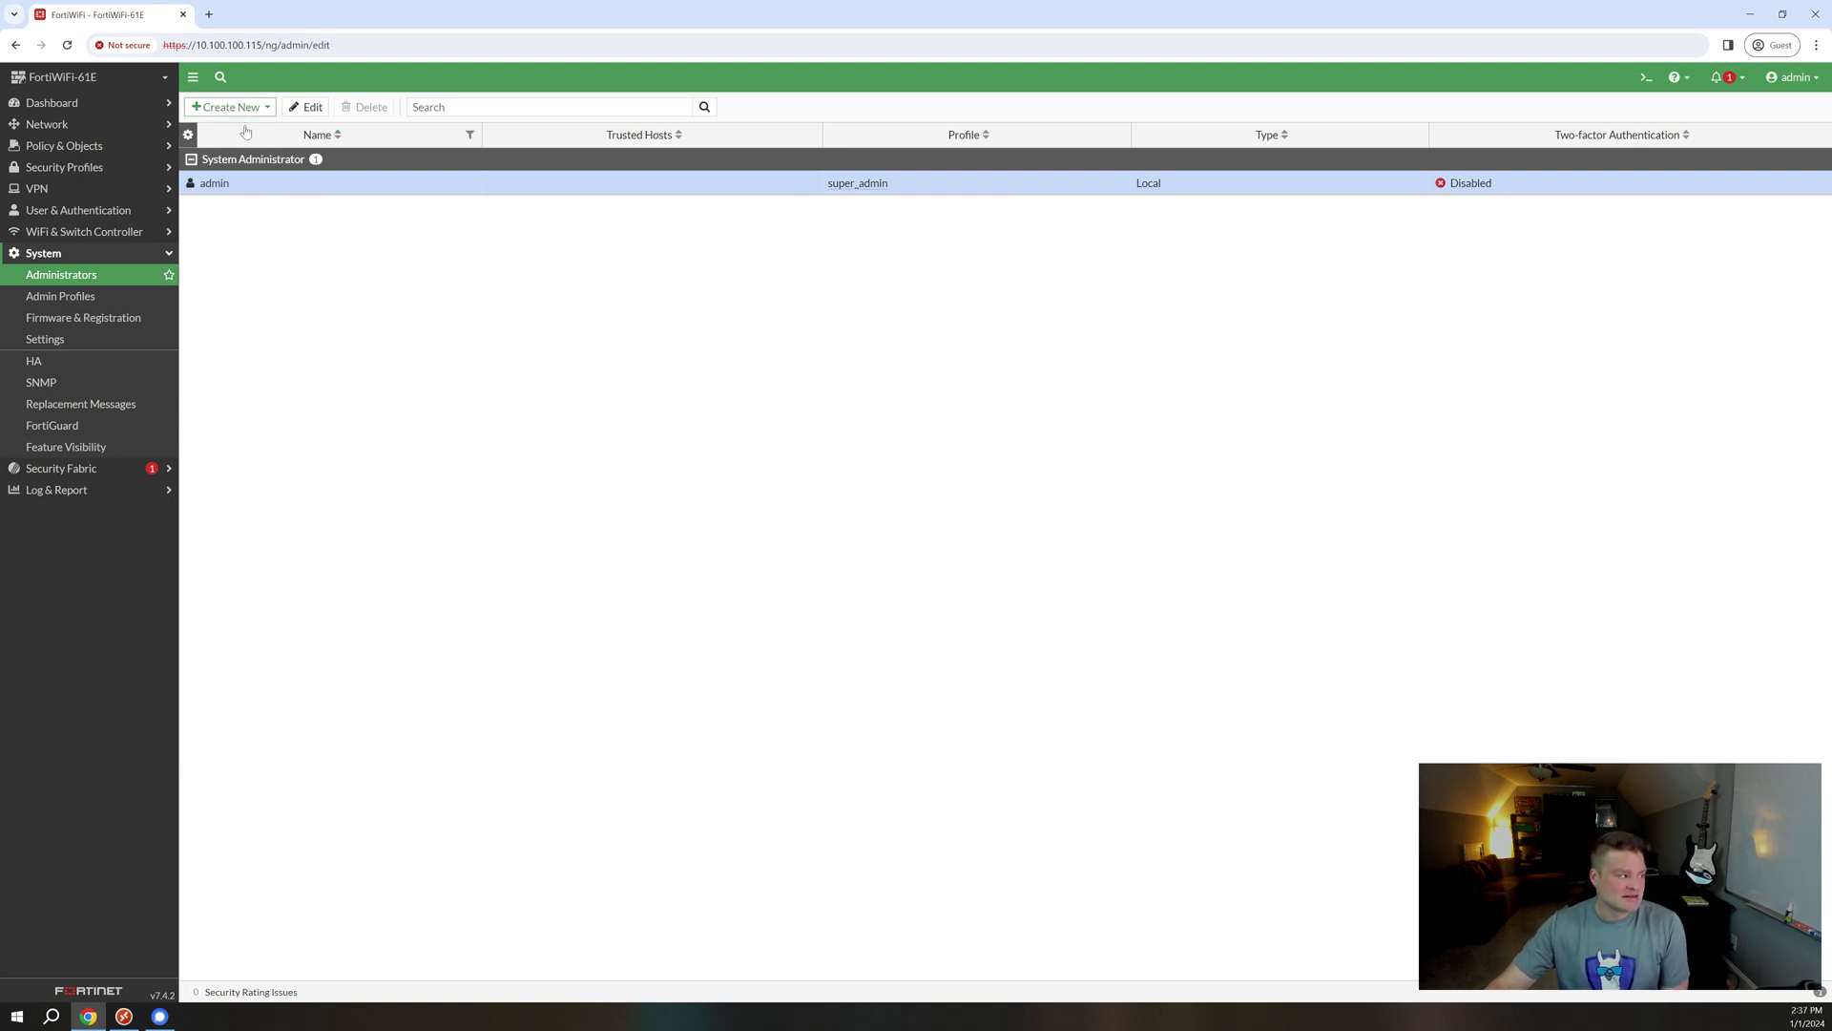
pyautogui.click(245, 128)
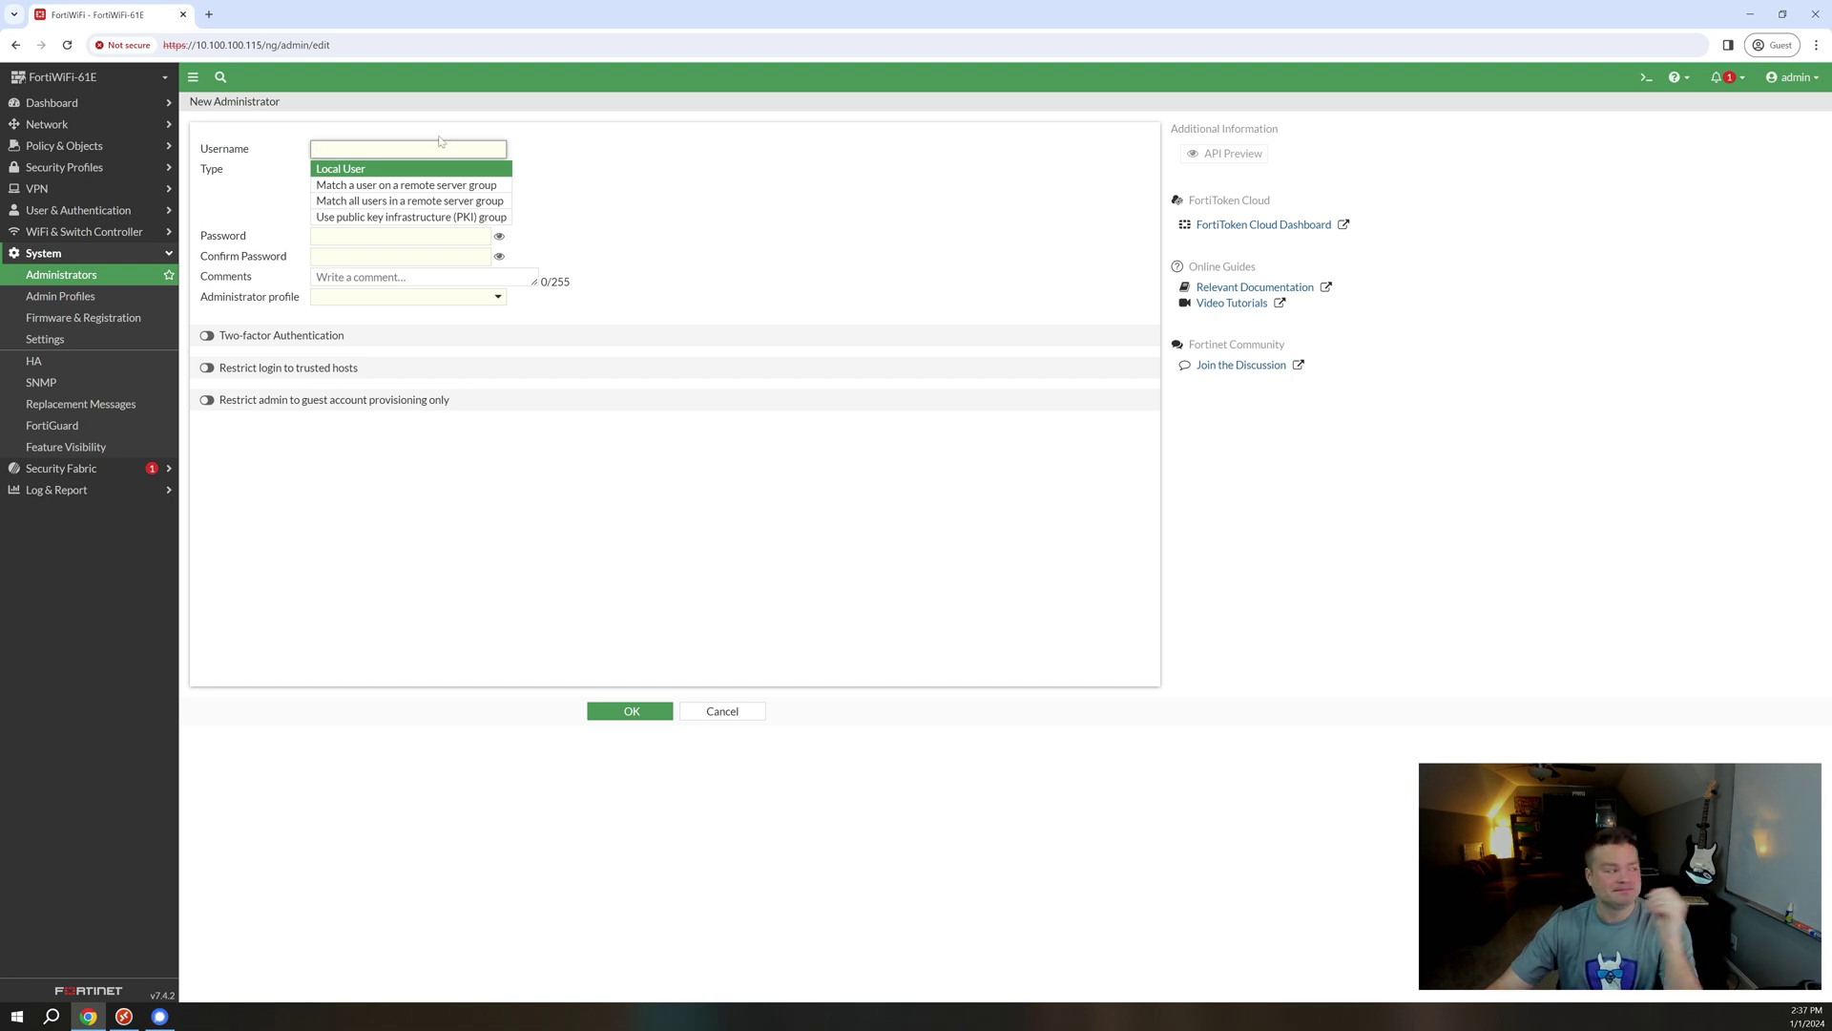
pyautogui.click(82, 275)
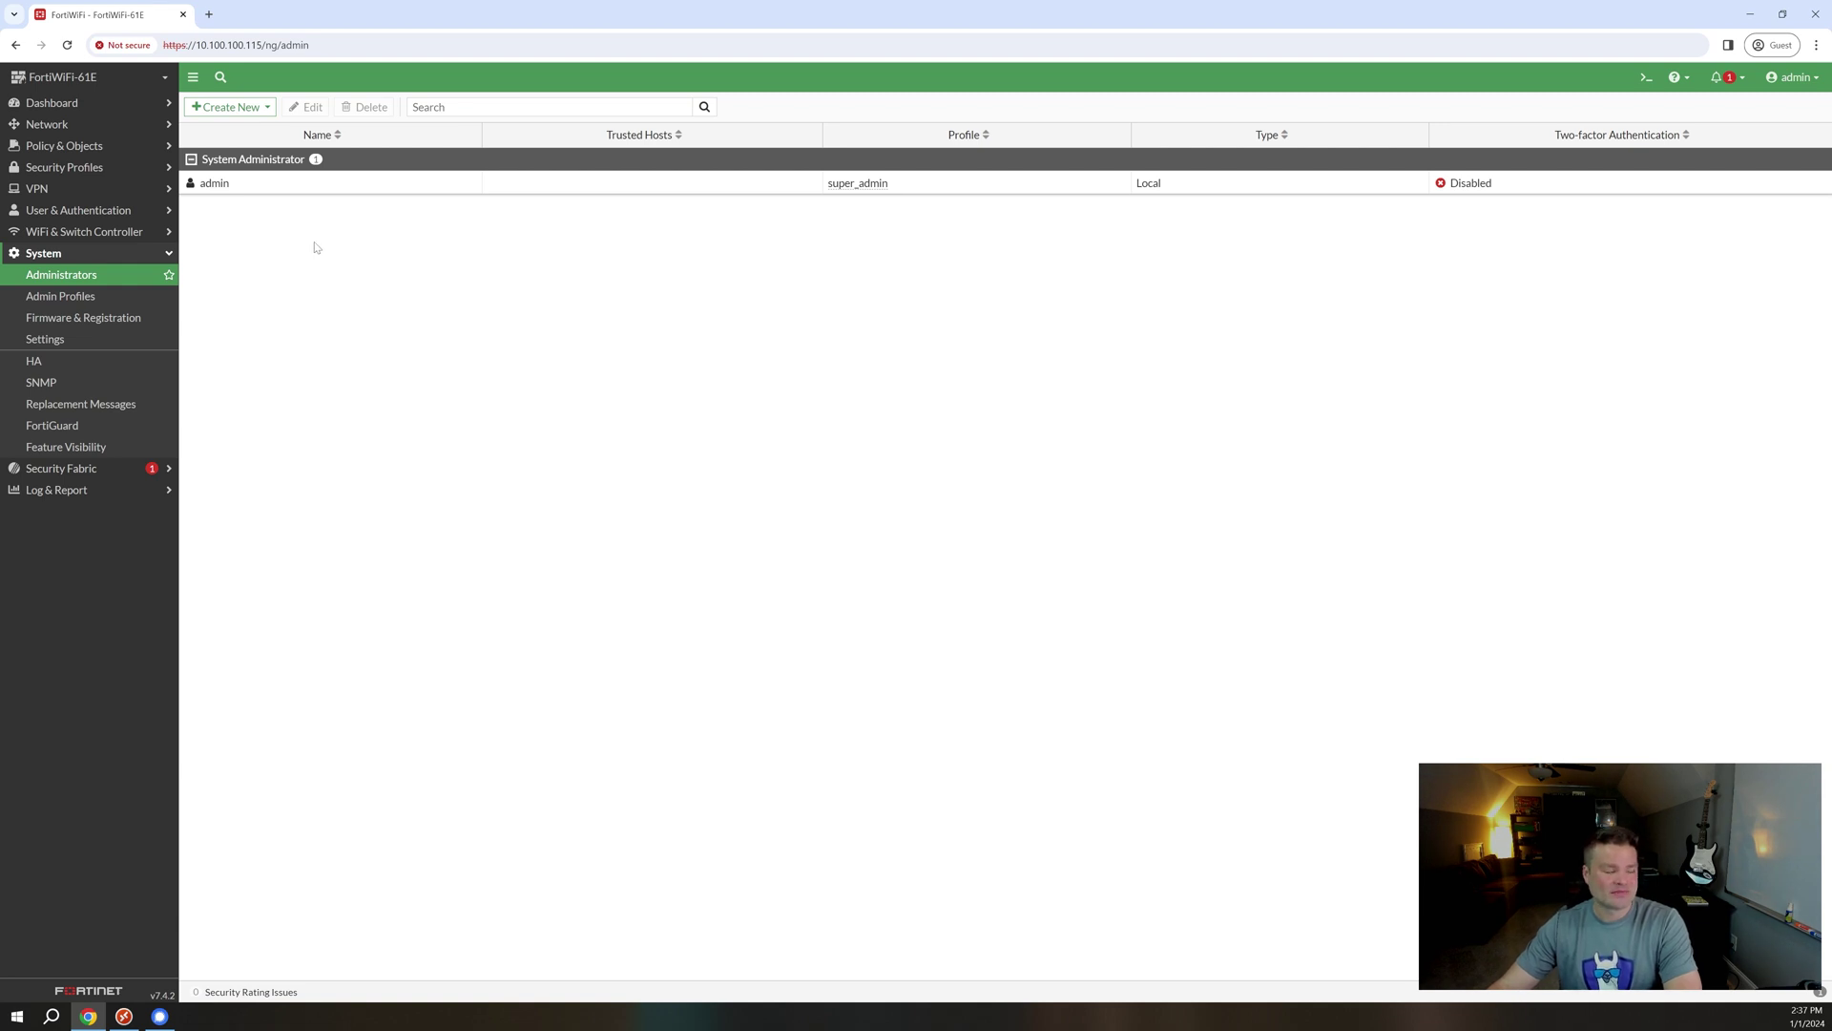
# Restrict the admin account's login to trusted hosts, with 192.168.0.0/16 as the first trusted host
pyautogui.doubleClick(363, 189)
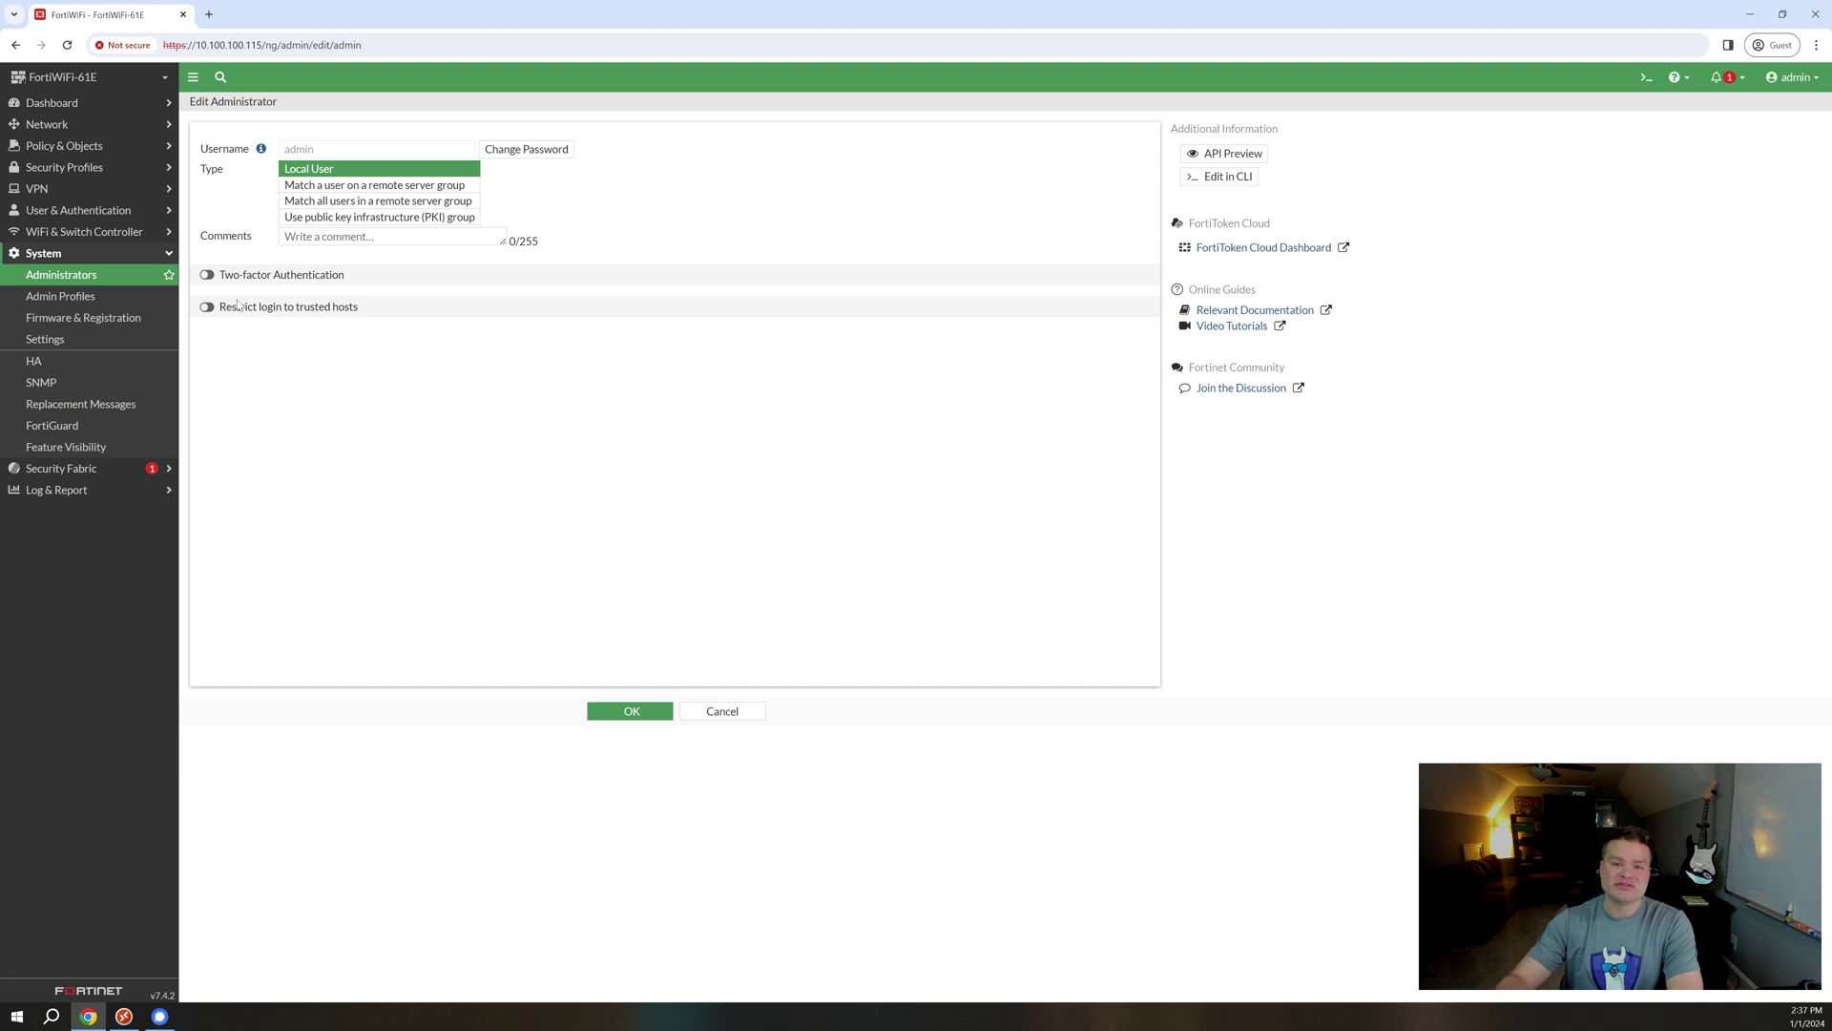
pyautogui.click(207, 306)
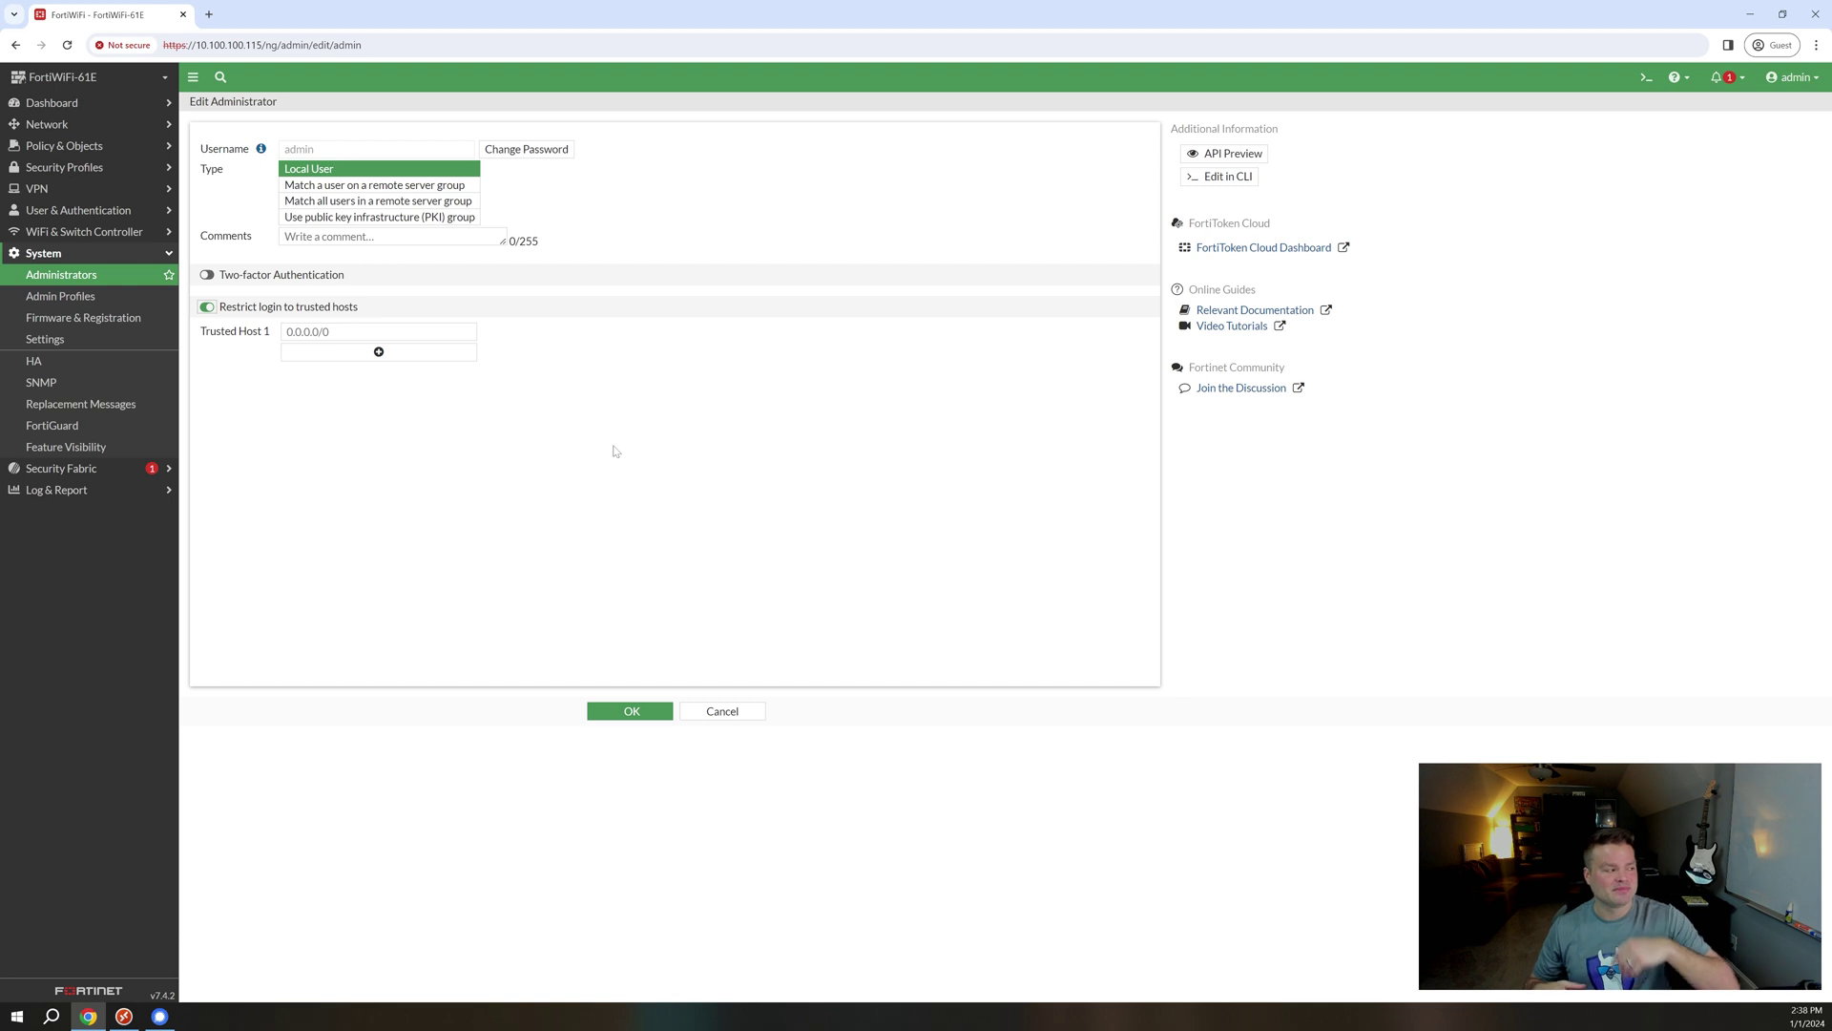
pyautogui.click(207, 306)
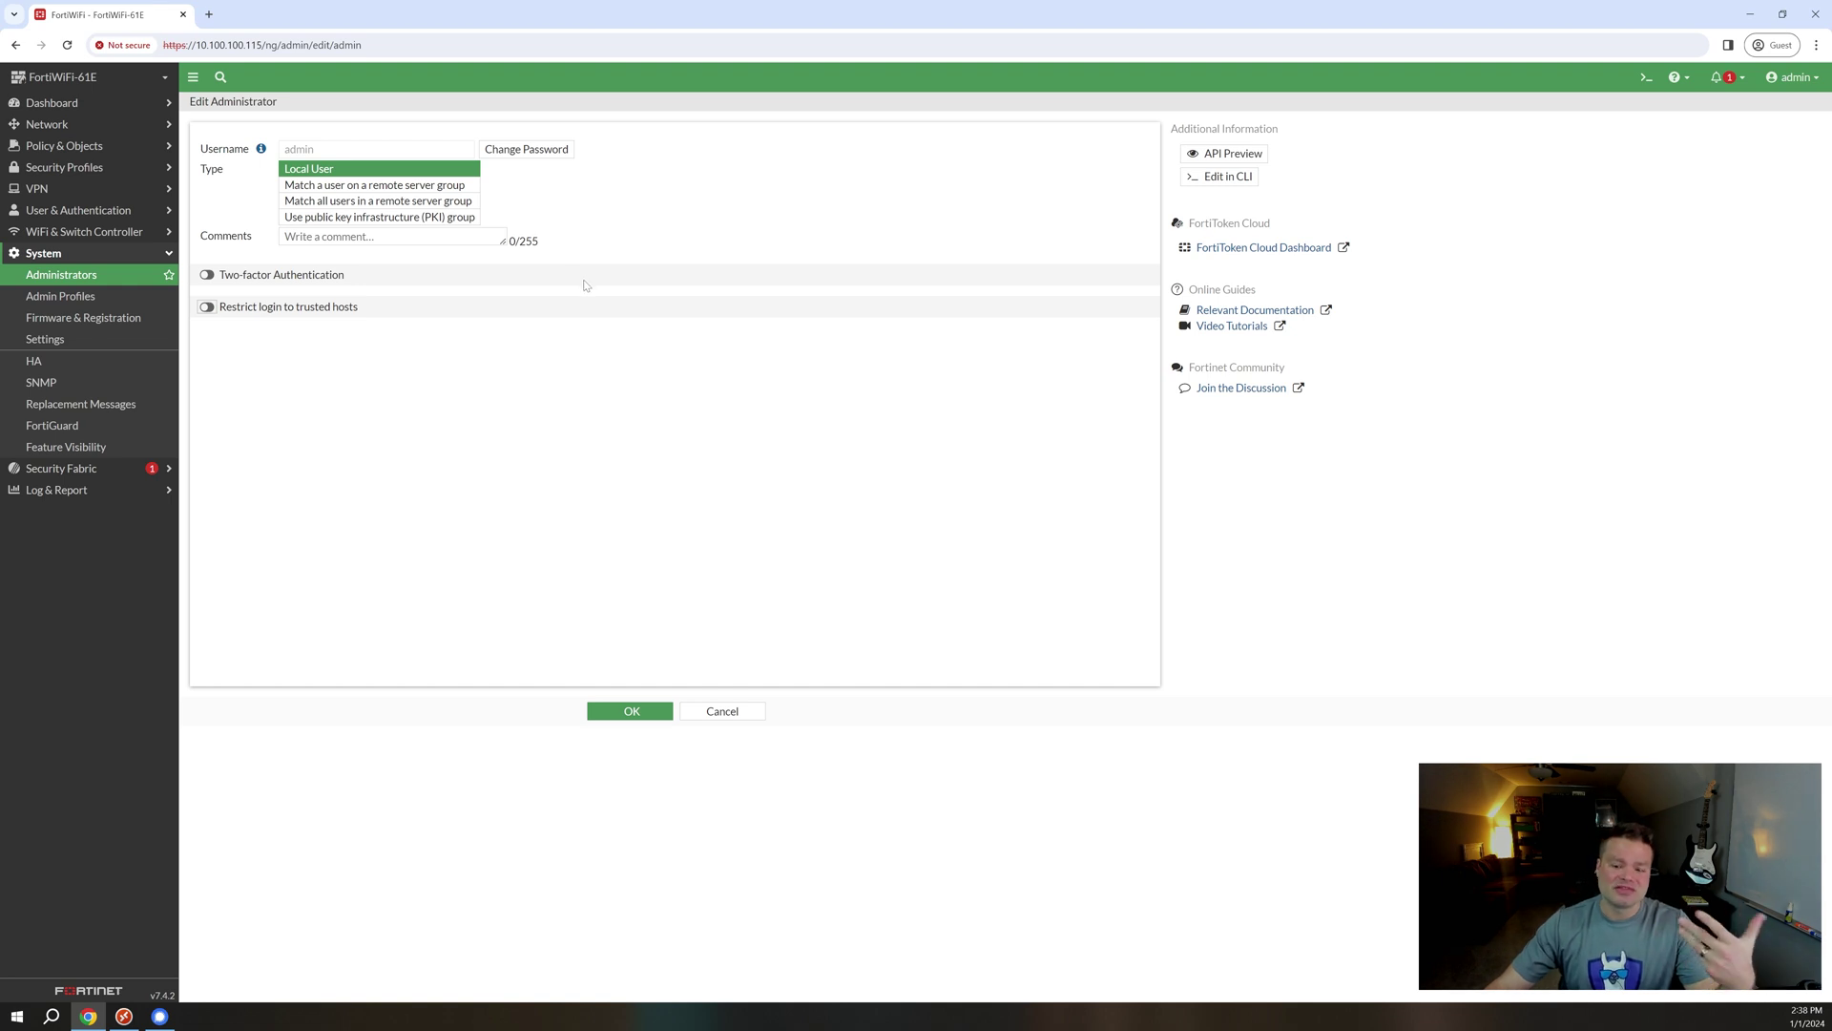
pyautogui.click(207, 308)
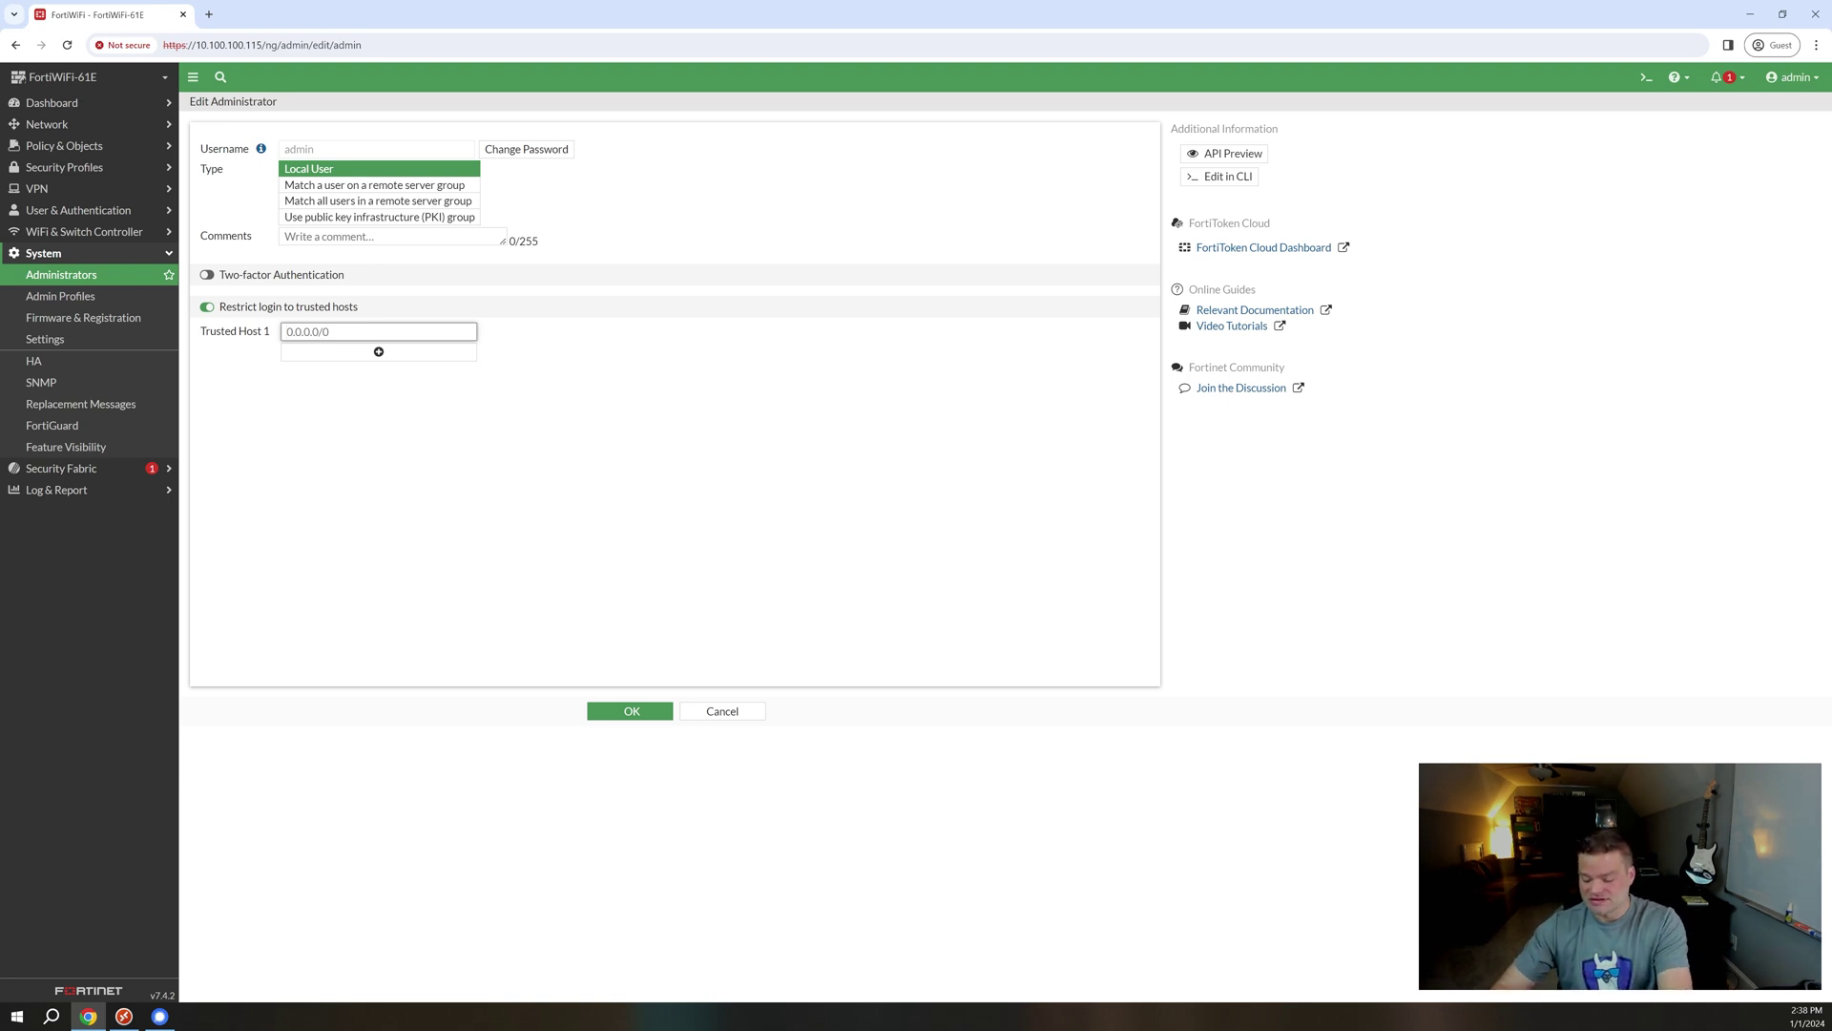
pyautogui.write('192.168.')
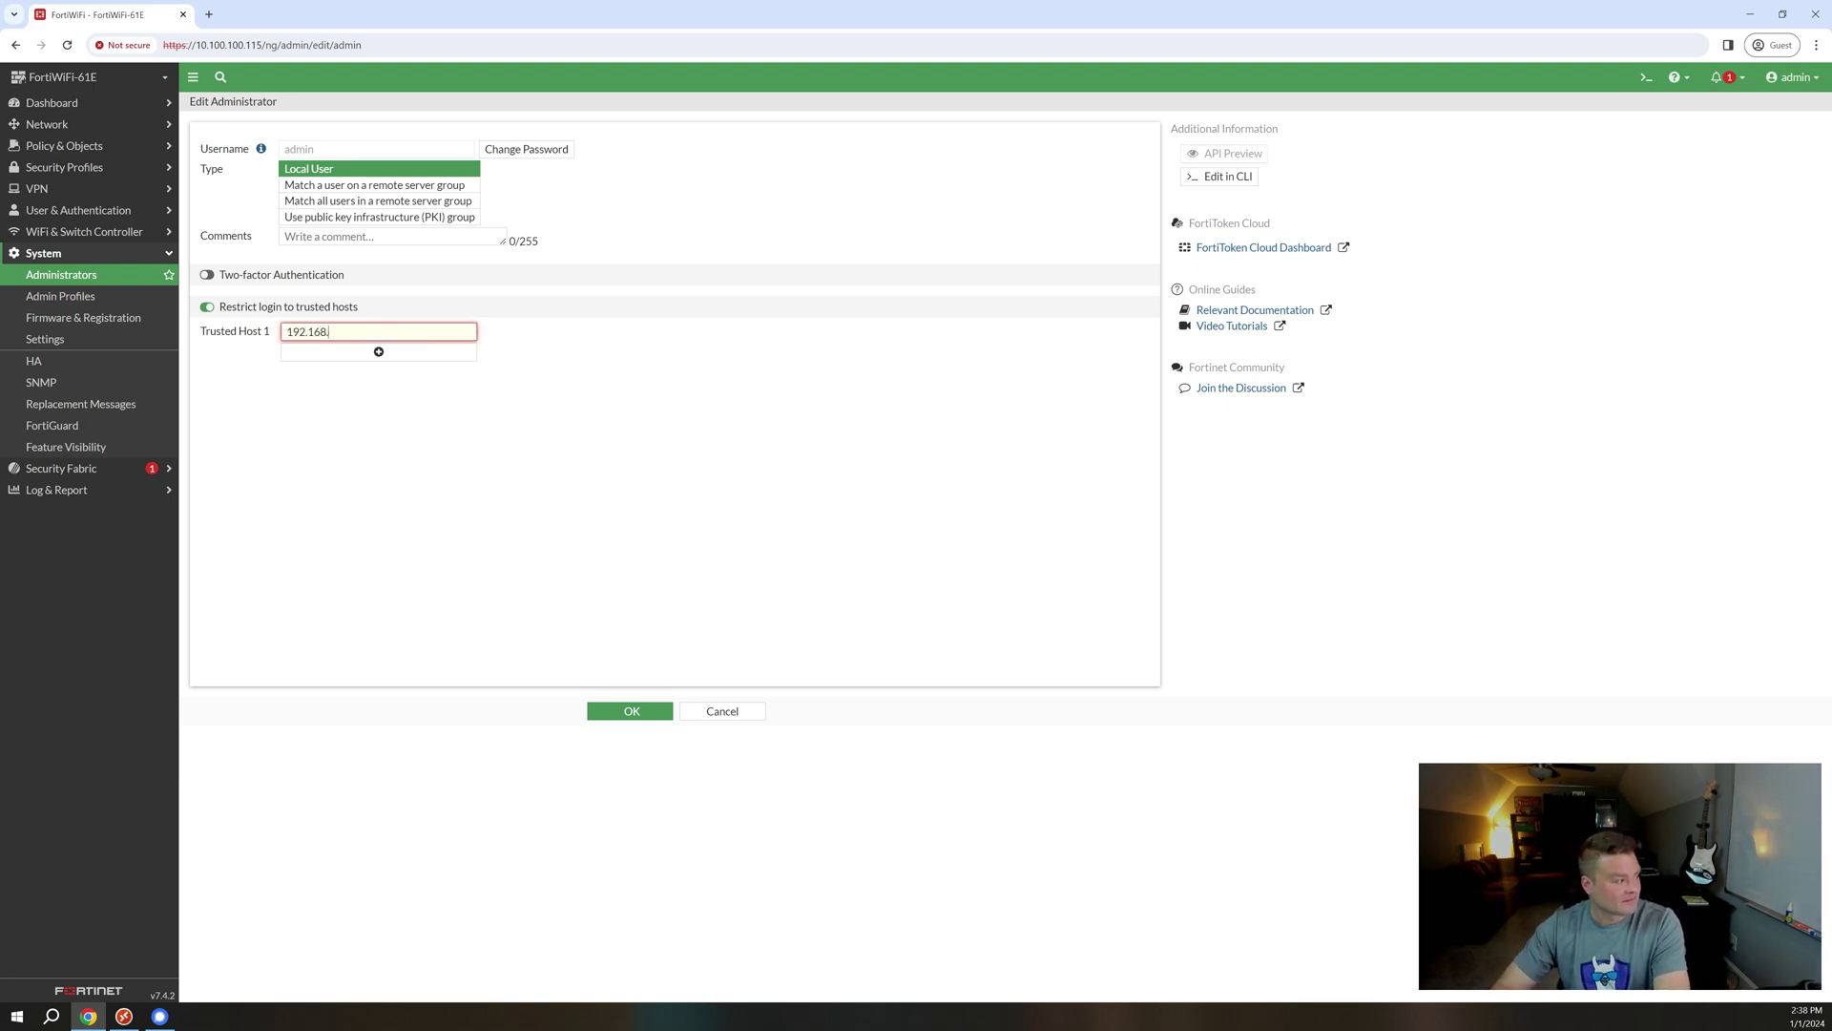
pyautogui.write('0.0/16')
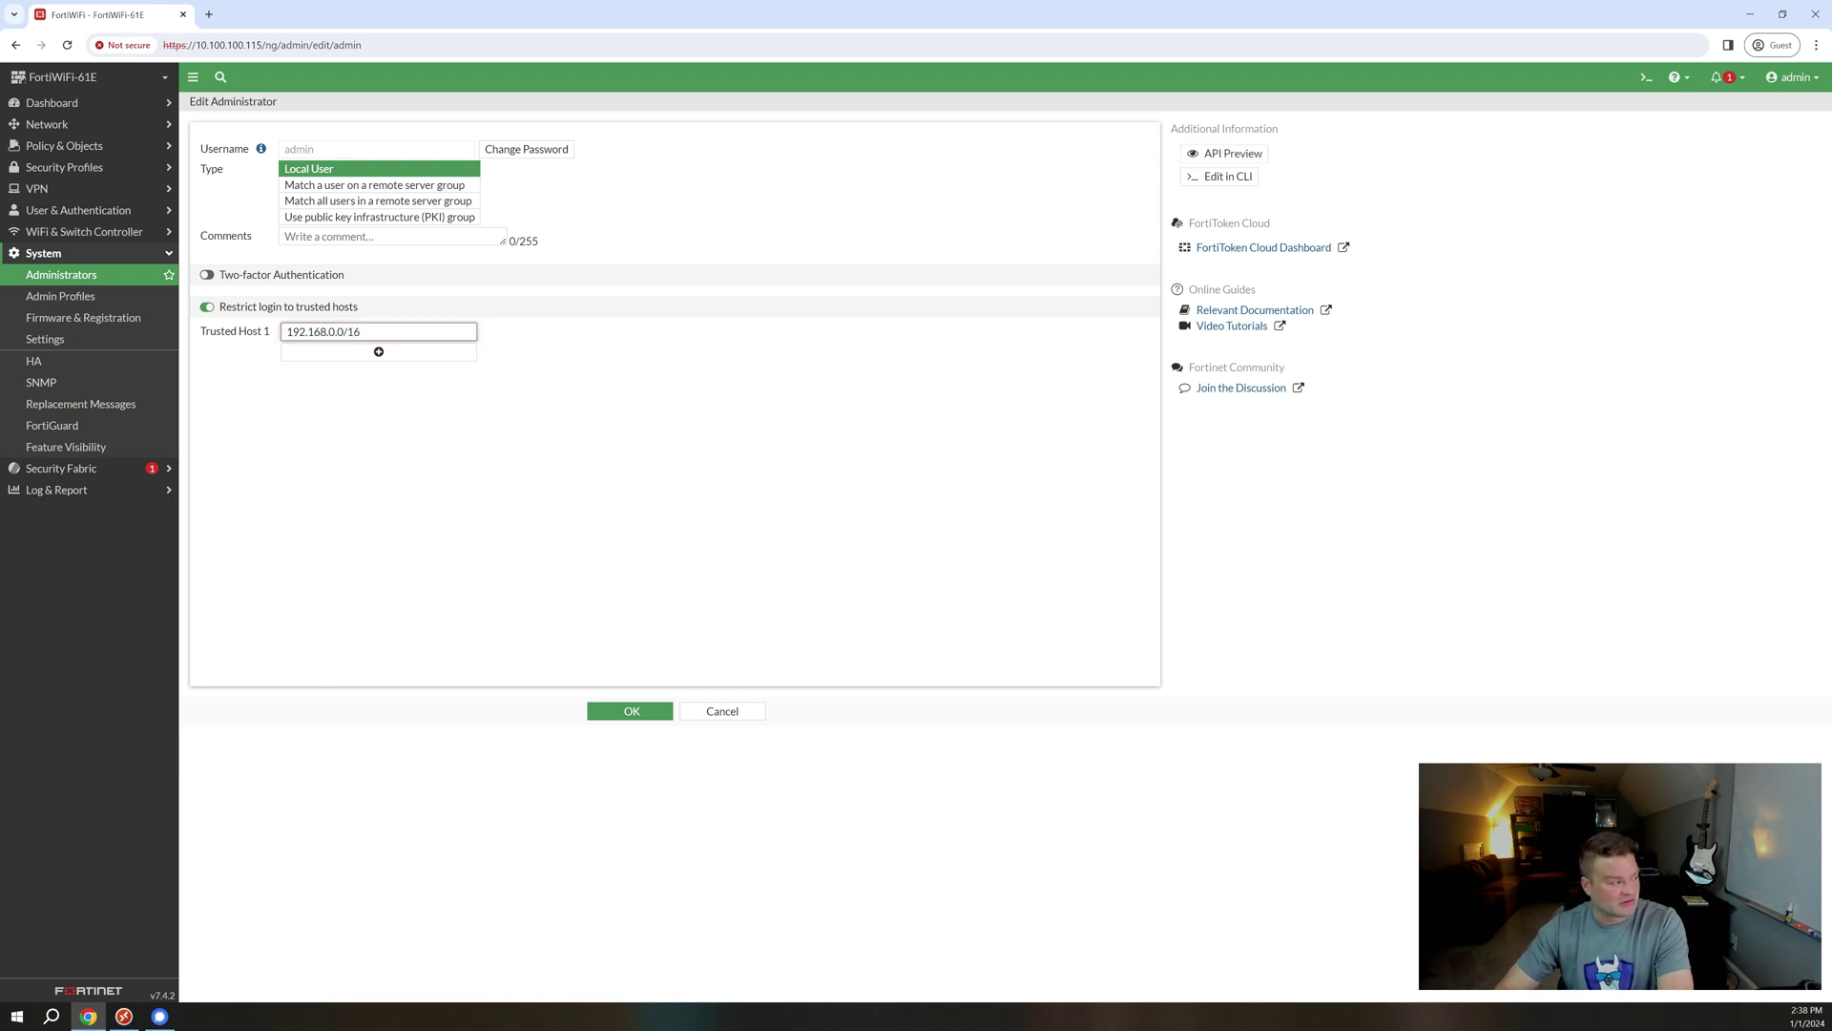
pyautogui.moveTo(287, 331); pyautogui.dragTo(361, 331)
pyautogui.click(361, 331)
# Add 10.0.0.0/8 and 172.16.0.0/12 as the second and third trusted hosts
pyautogui.click(379, 351)
pyautogui.write('10.0.0.0/8')
pyautogui.click(379, 372)
pyautogui.click(374, 373)
pyautogui.write('172.16.0.0/12')
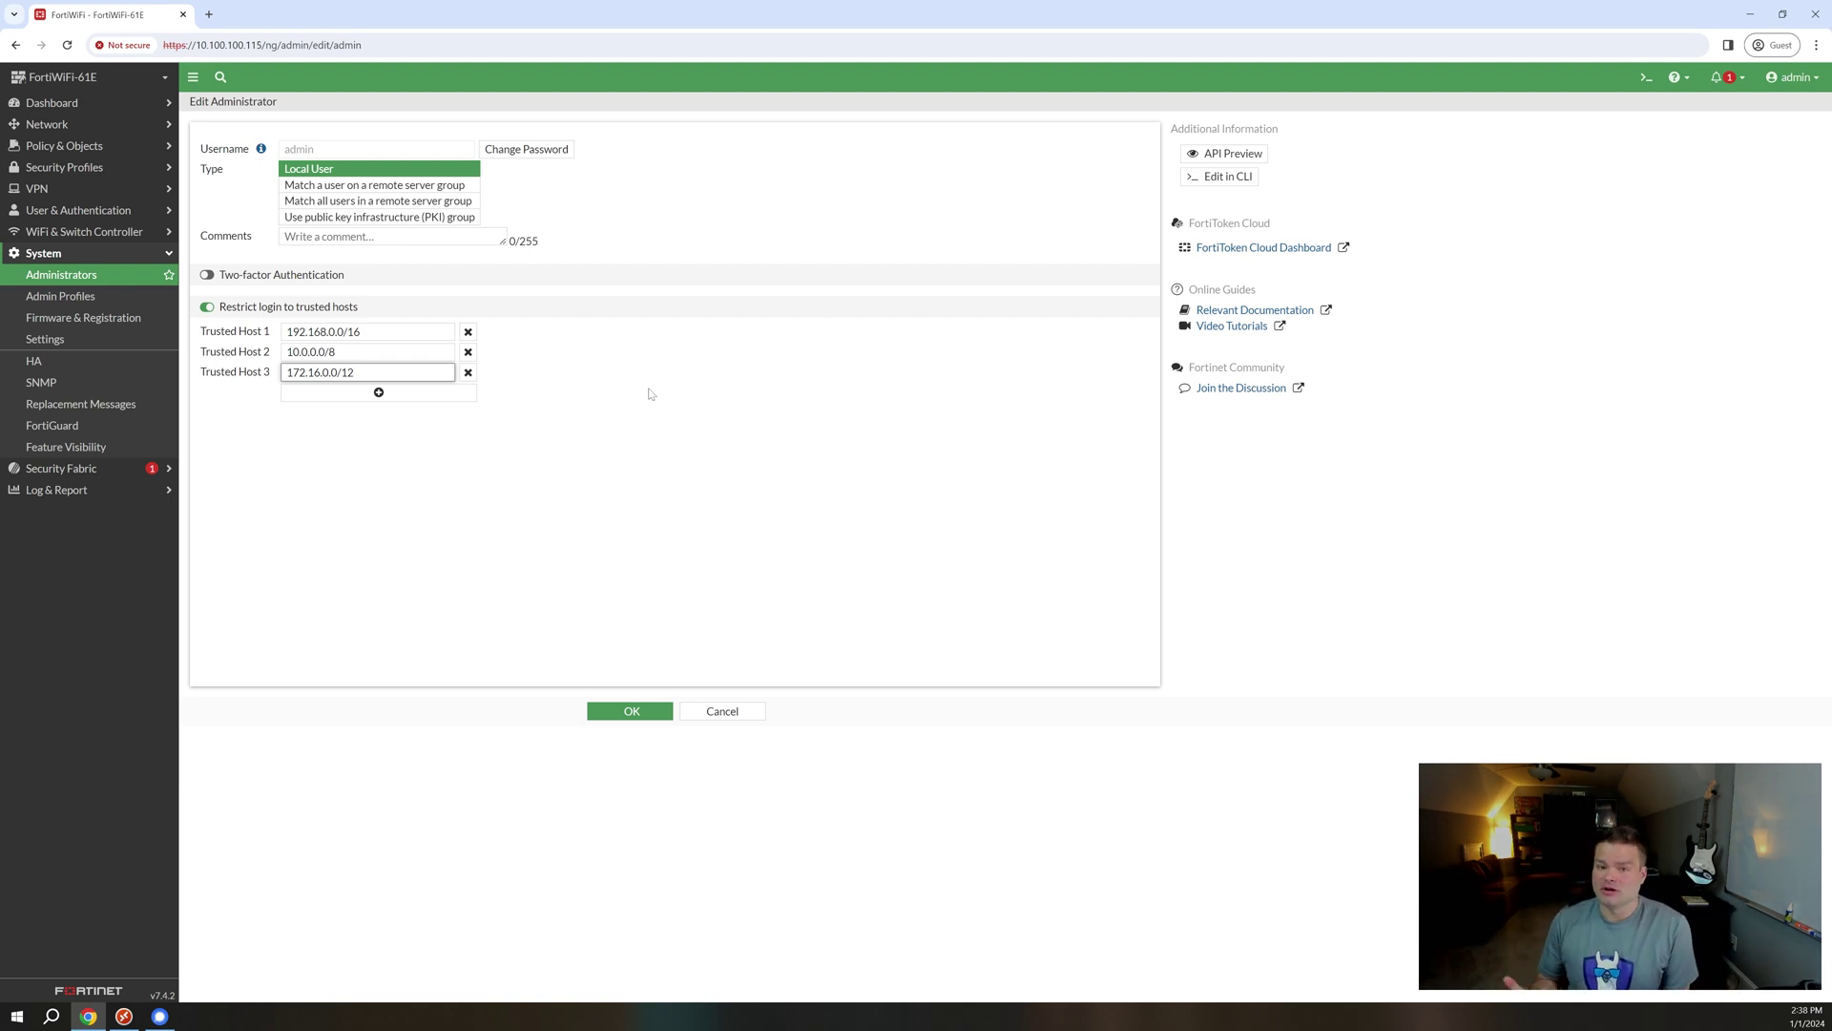
# Add 1.2.3.4/32 as the fourth trusted host and save the admin account
pyautogui.click(378, 392)
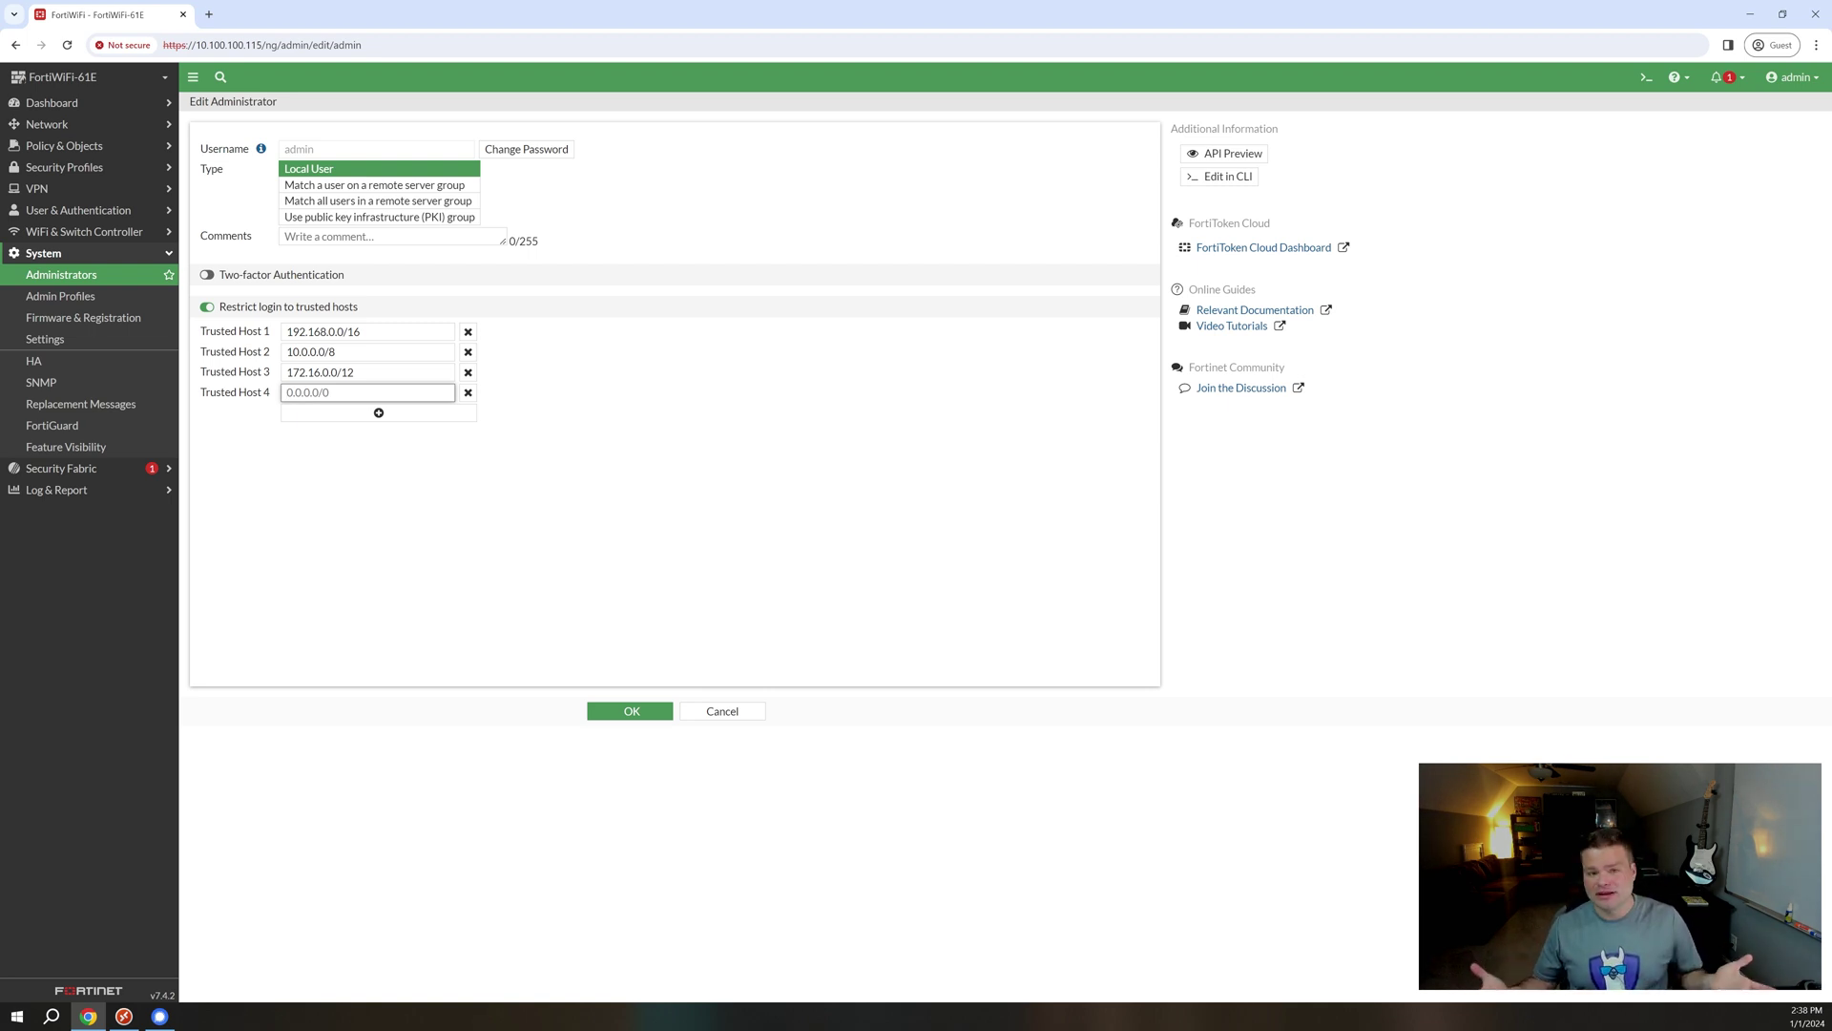
pyautogui.write('1.')
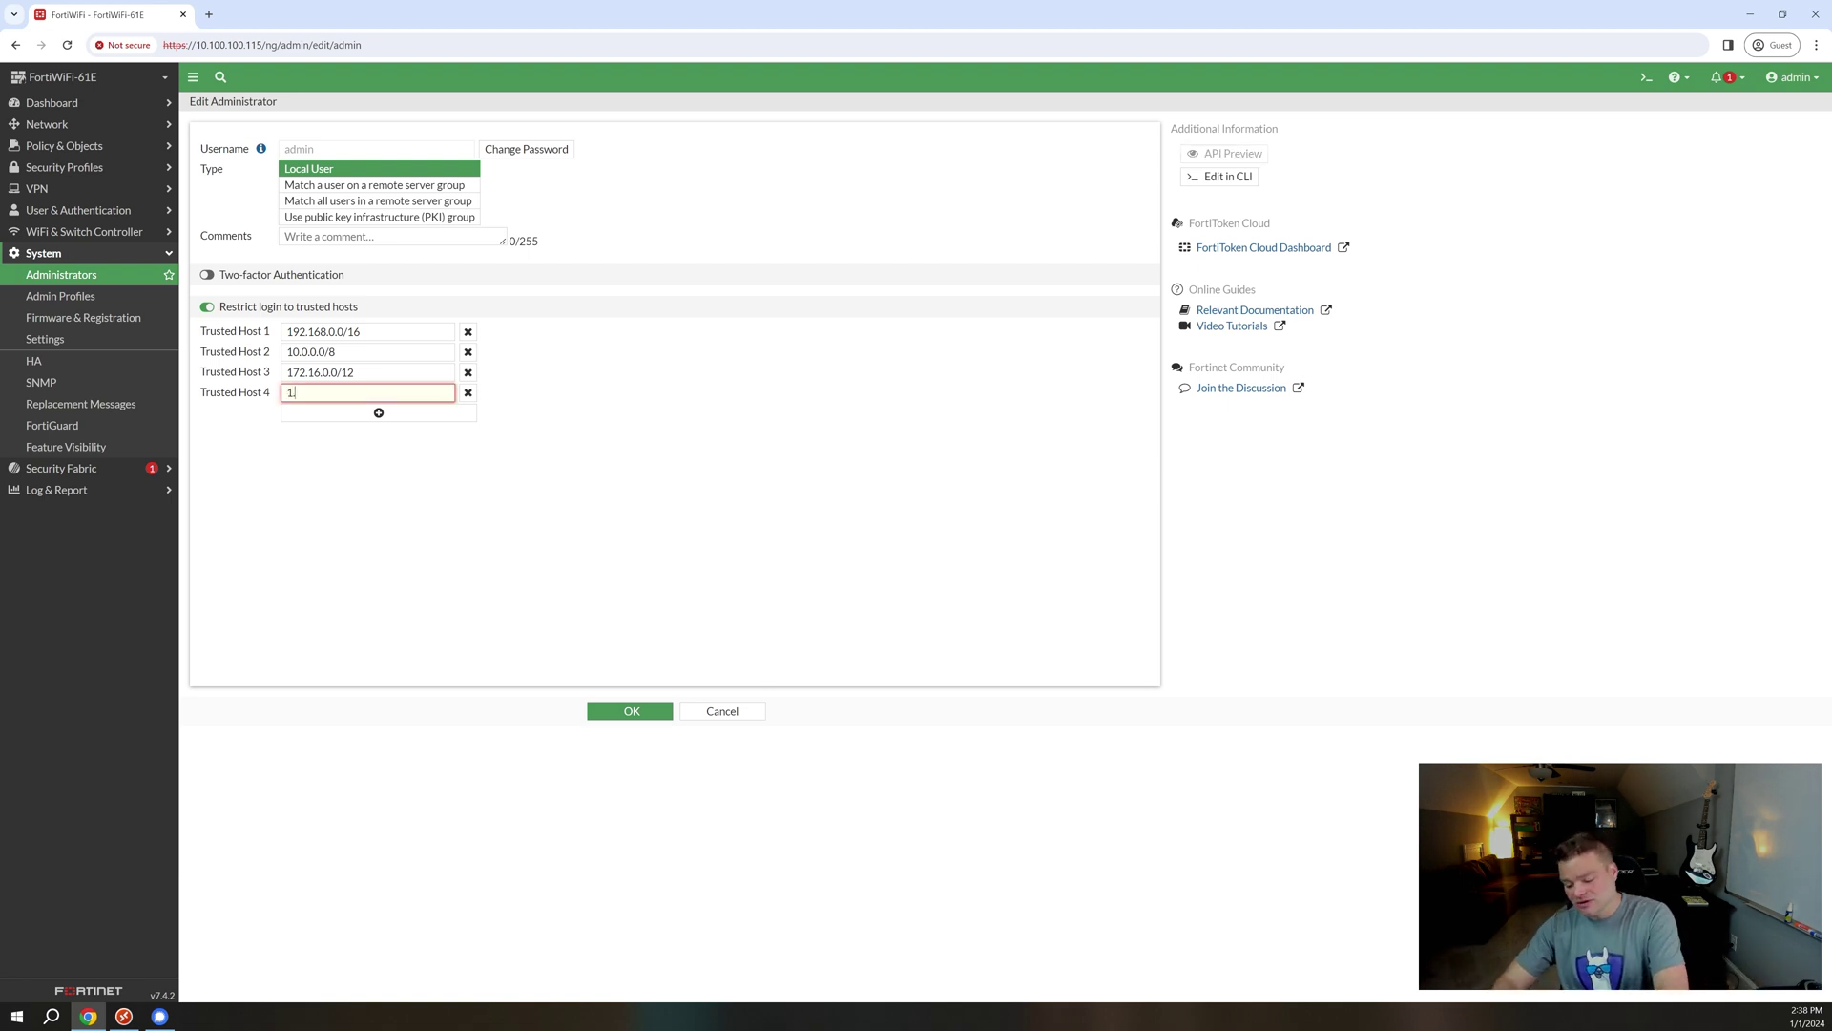
pyautogui.write('2.3.4/32')
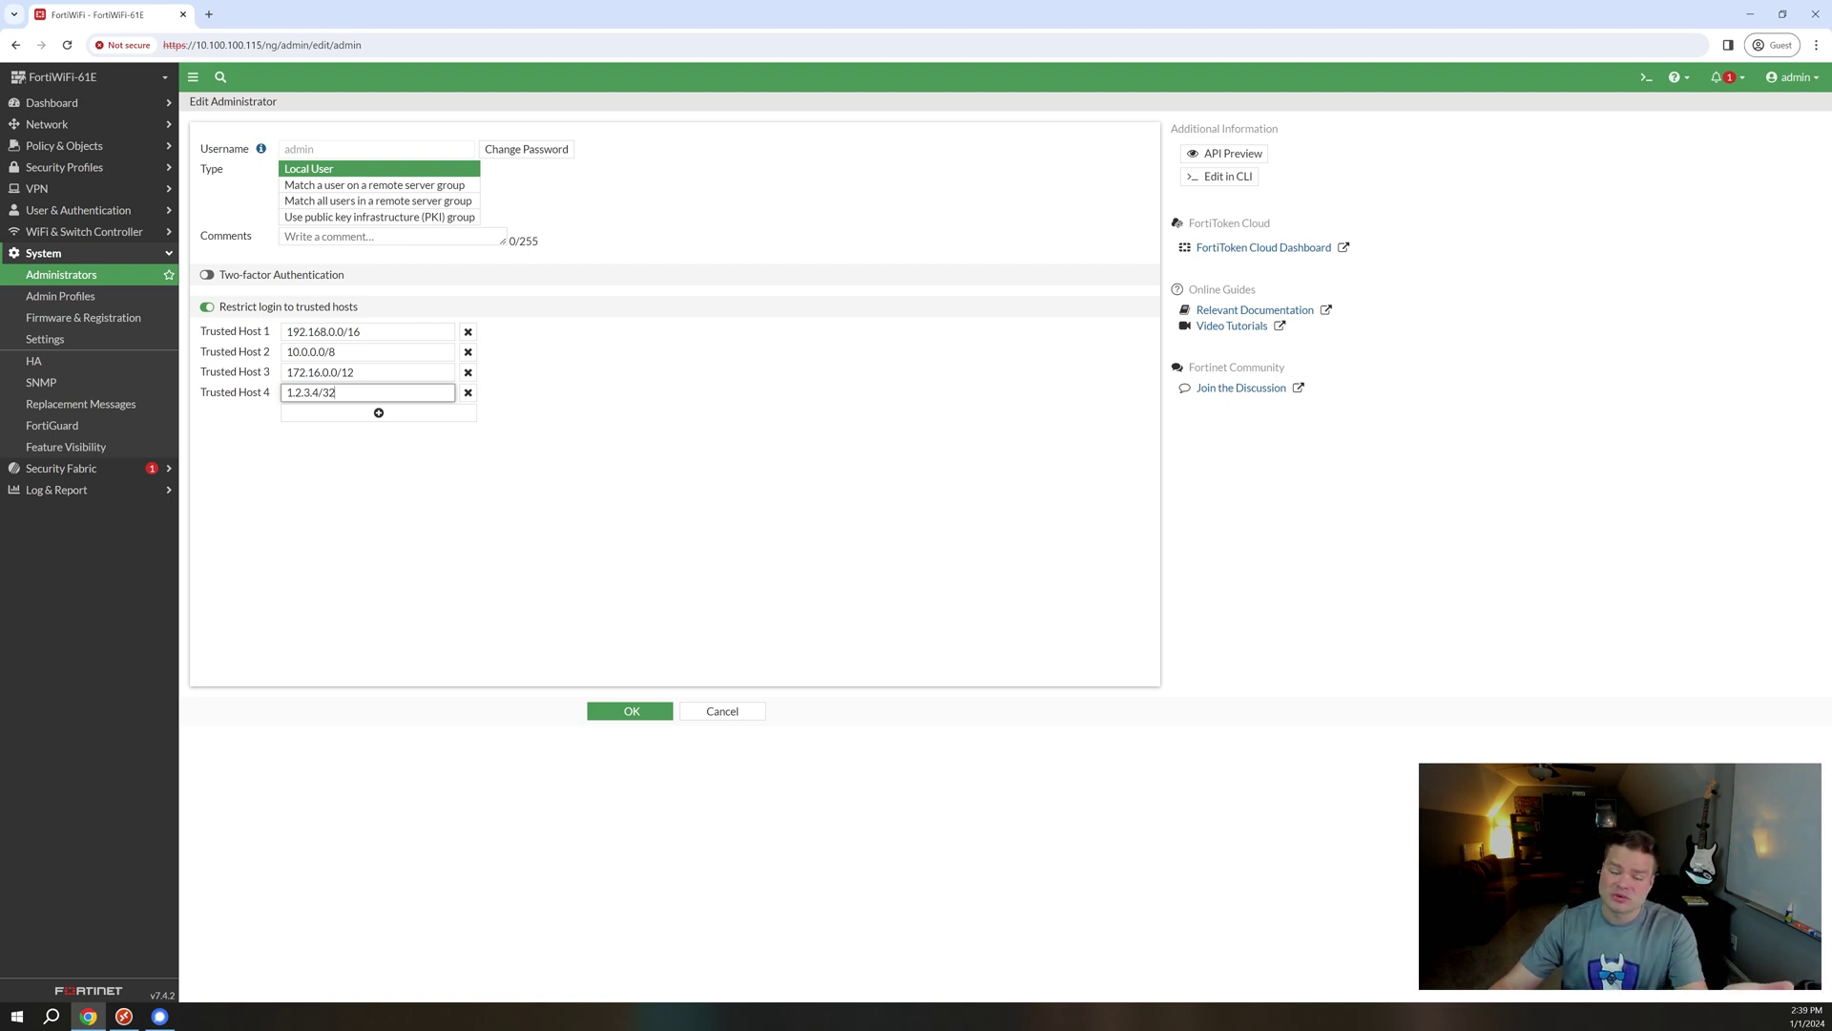
pyautogui.moveTo(342, 392); pyautogui.dragTo(262, 396)
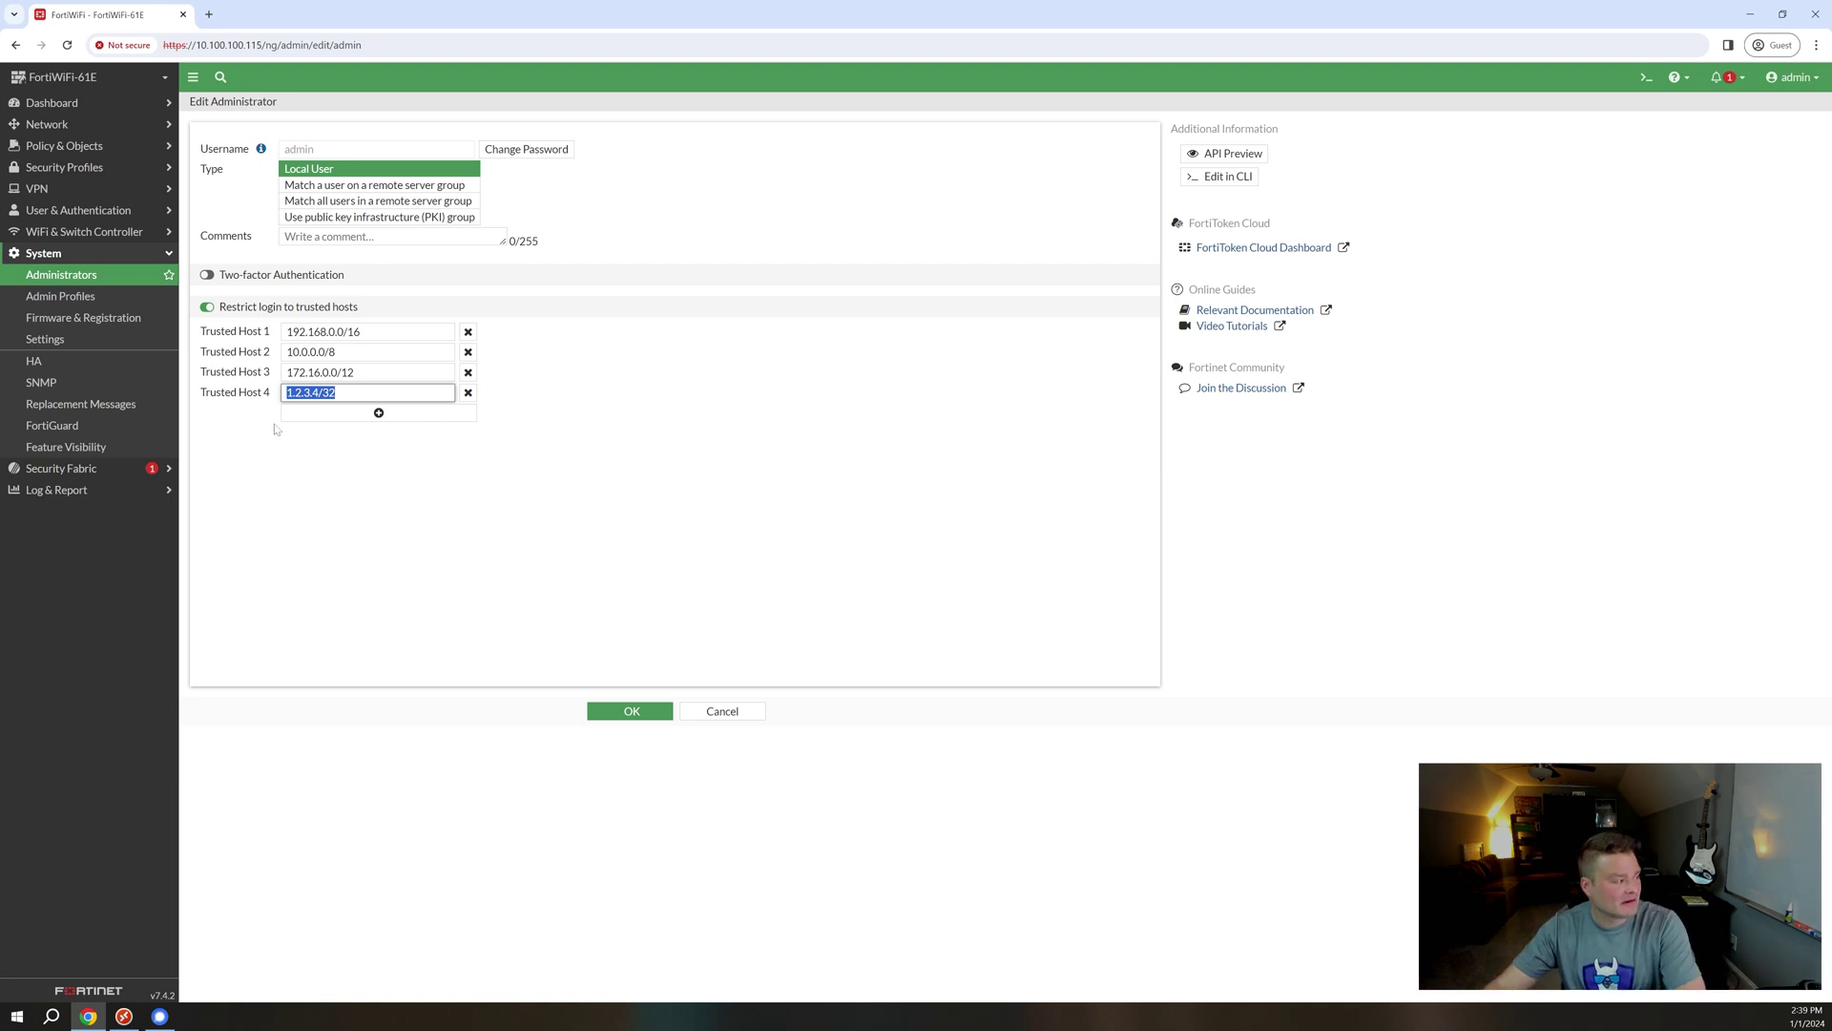
pyautogui.moveTo(361, 331); pyautogui.dragTo(286, 372)
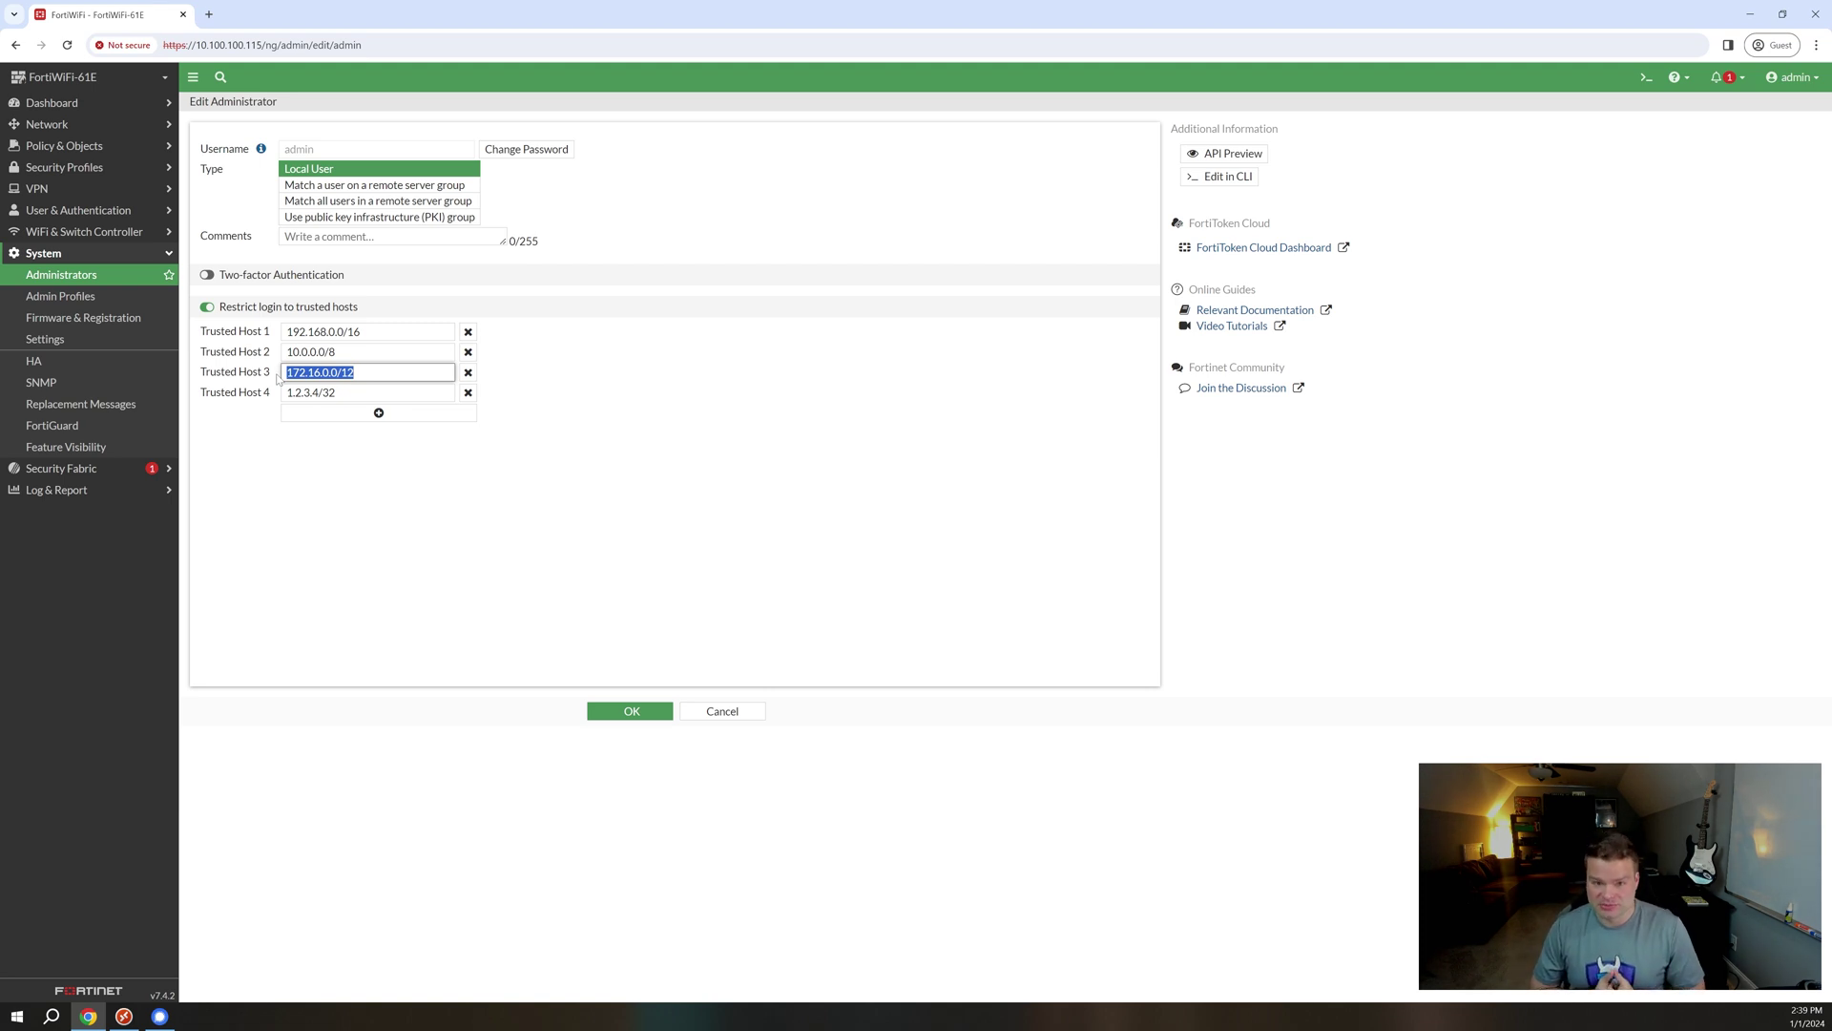
pyautogui.click(630, 711)
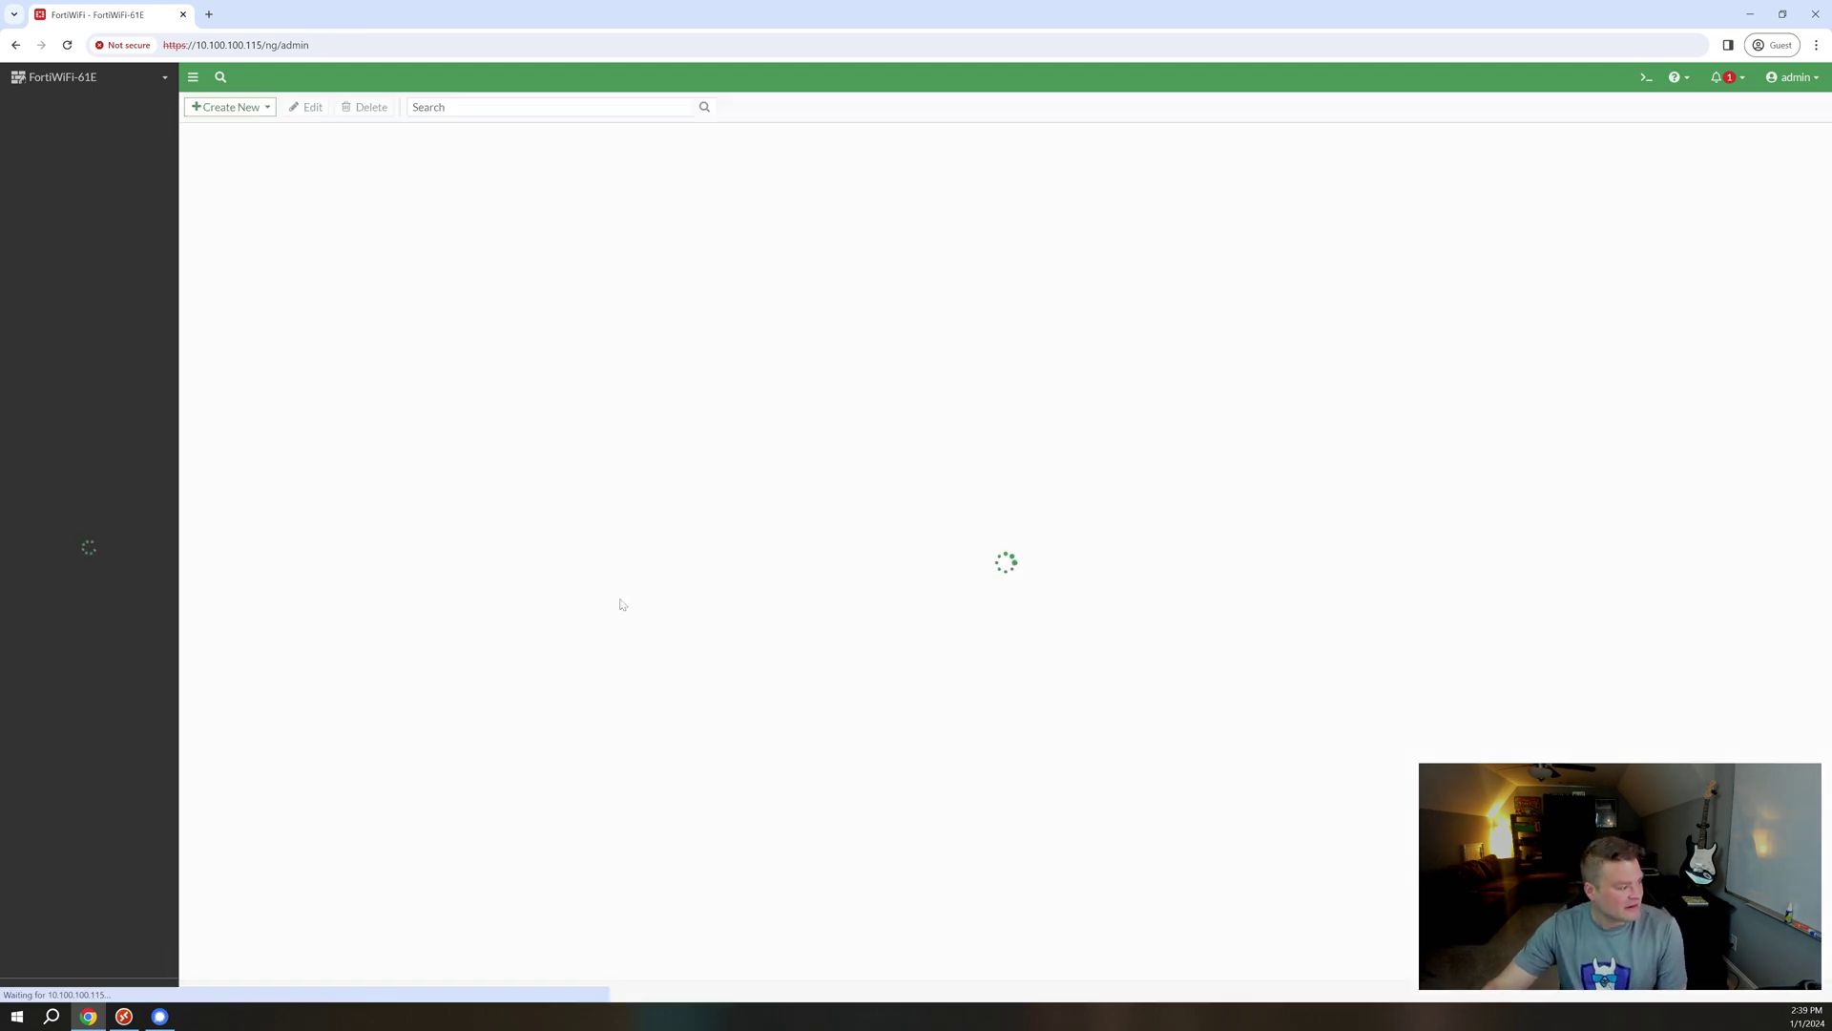
# Try out FortiToken two-factor authentication on the admin account, look through the available tokens, and cancel the edit
pyautogui.click(524, 239)
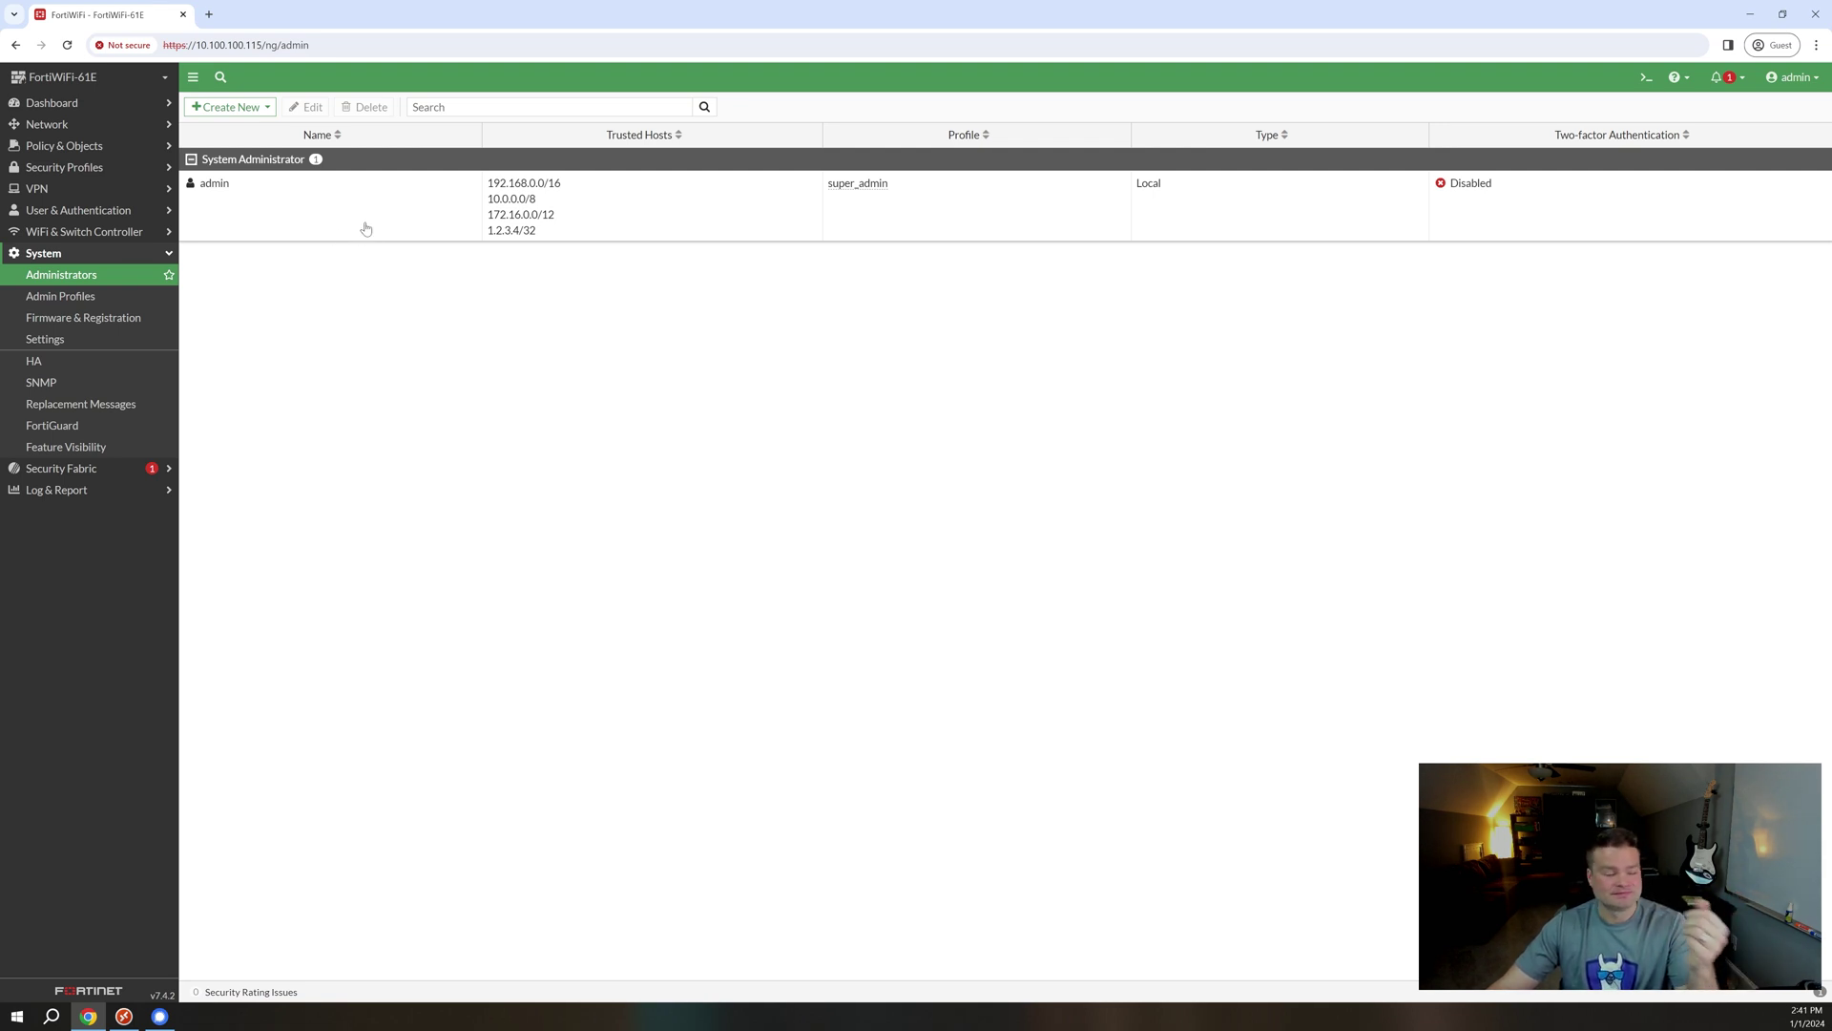
pyautogui.click(367, 228)
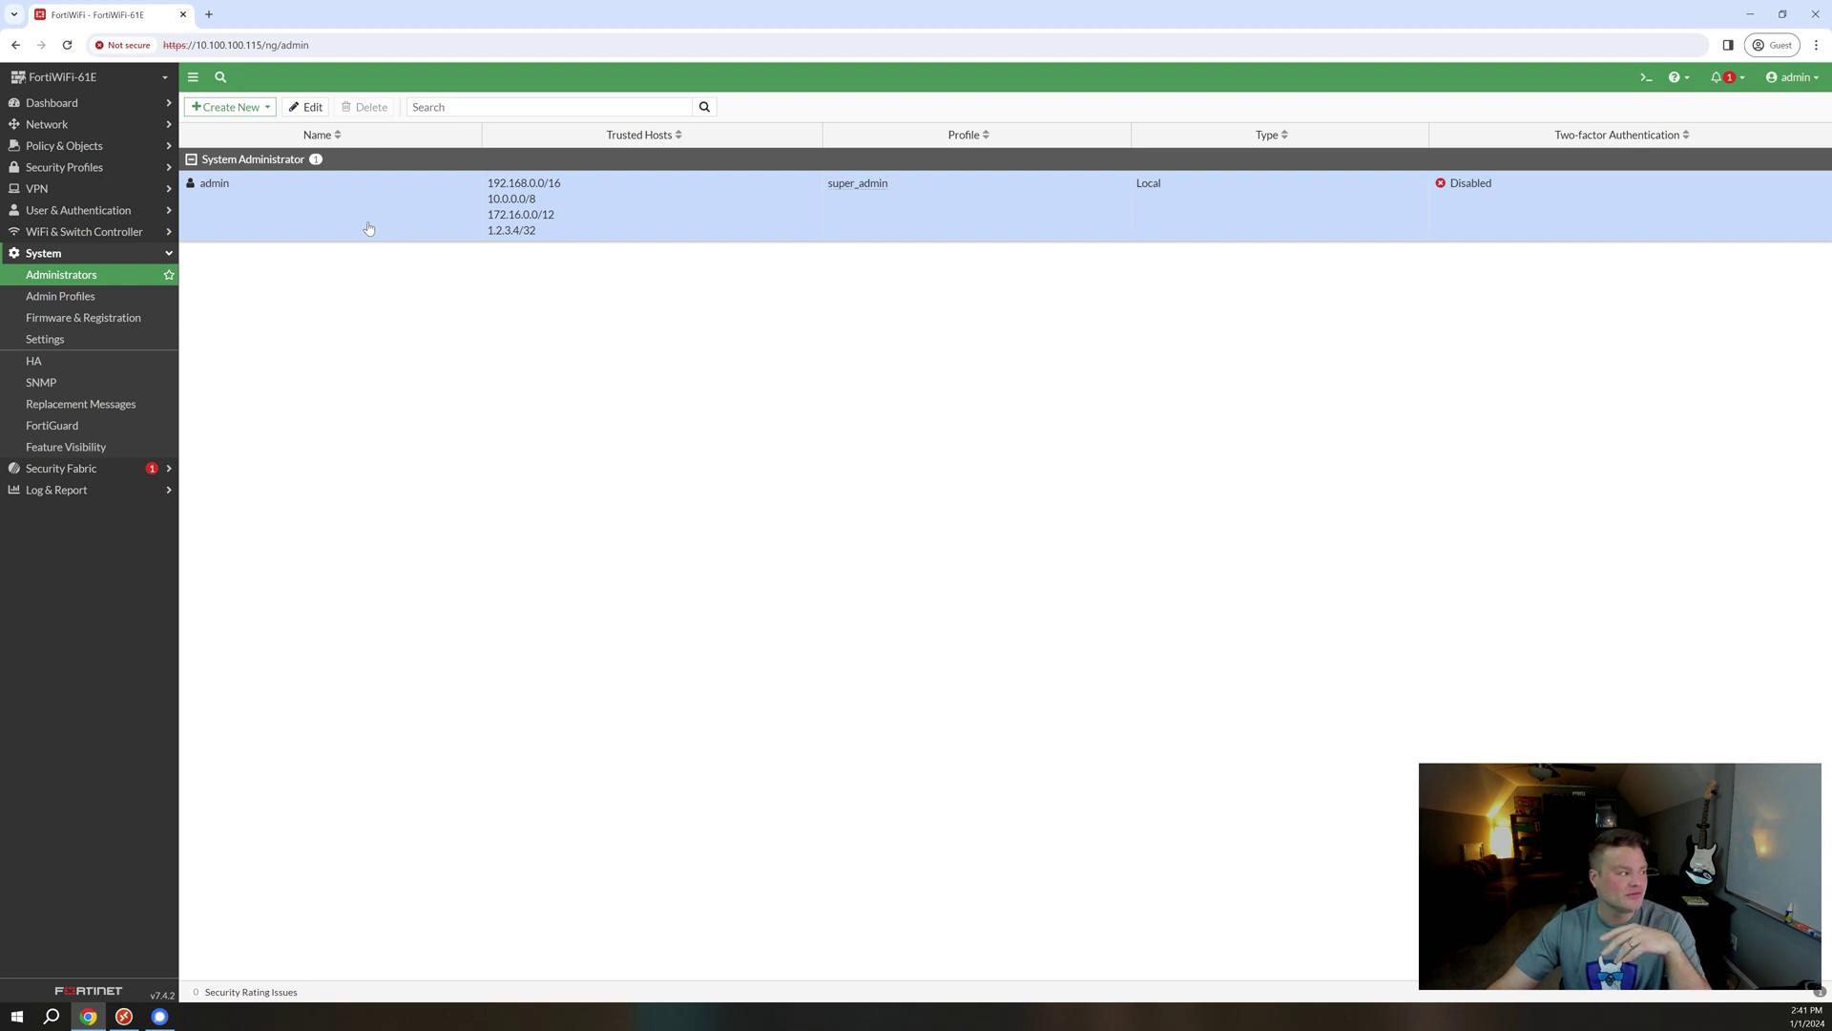
pyautogui.click(306, 107)
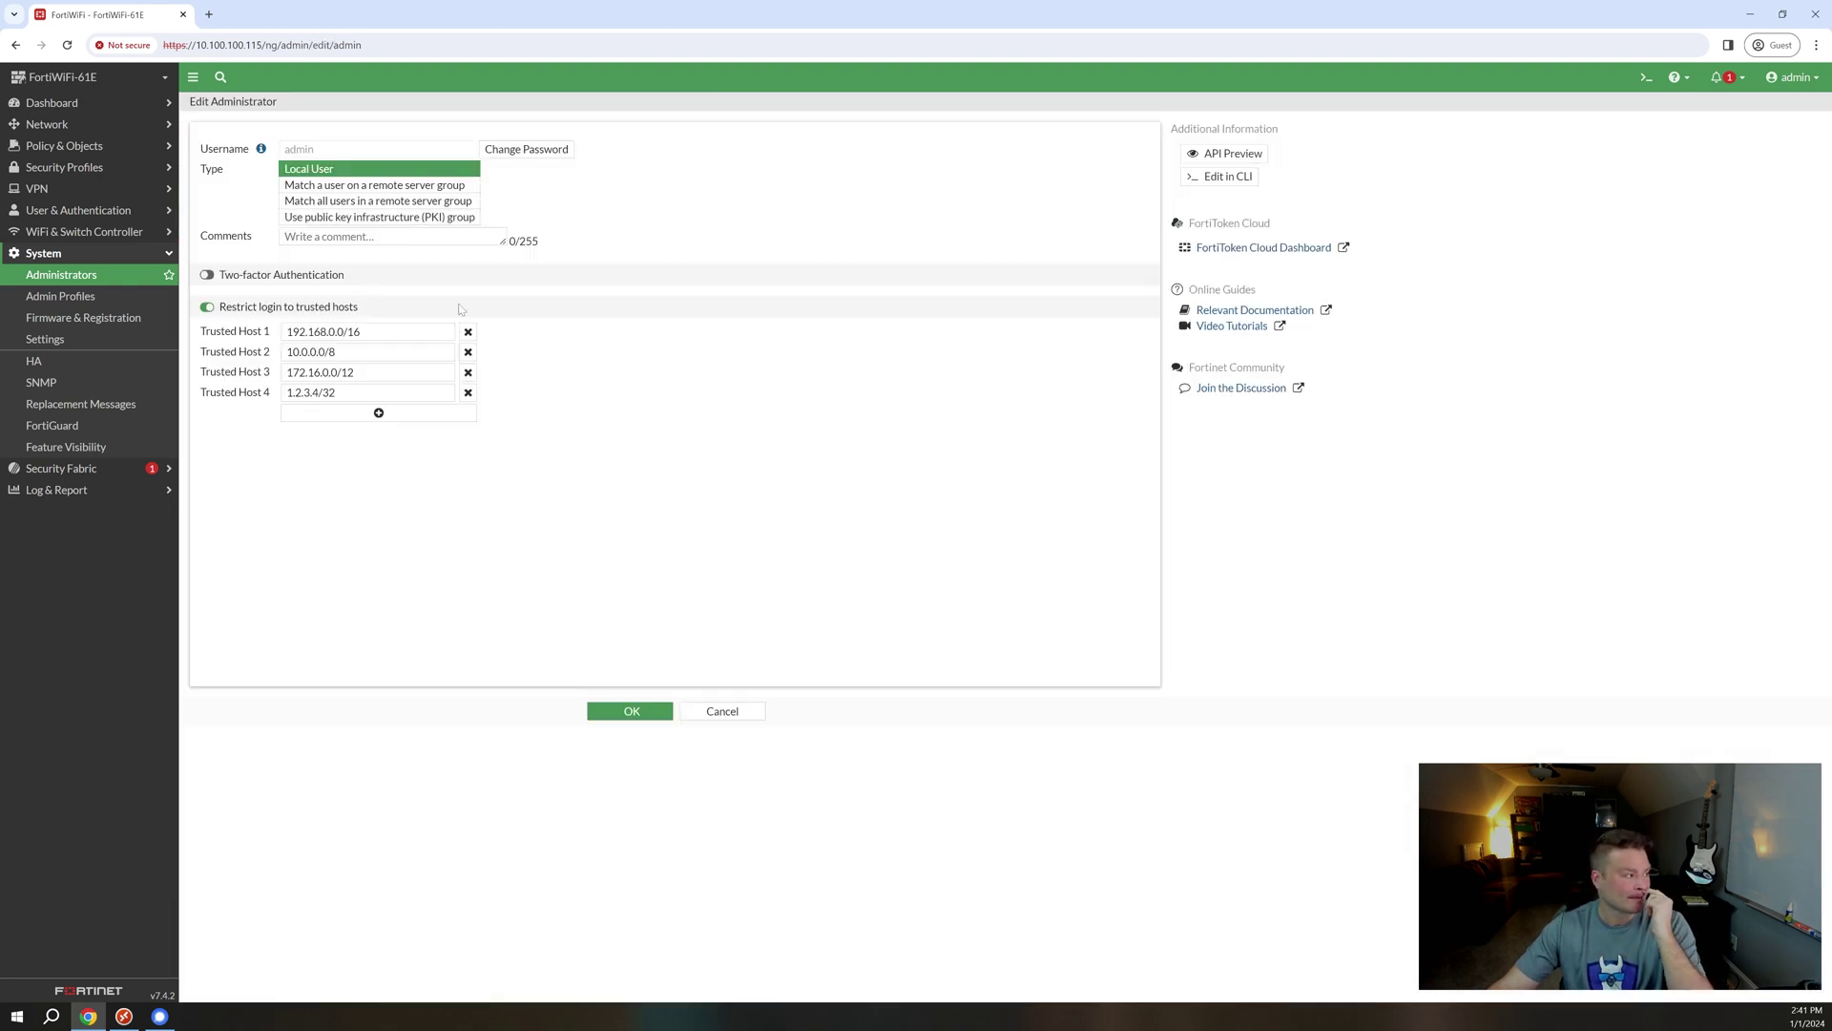
pyautogui.click(207, 276)
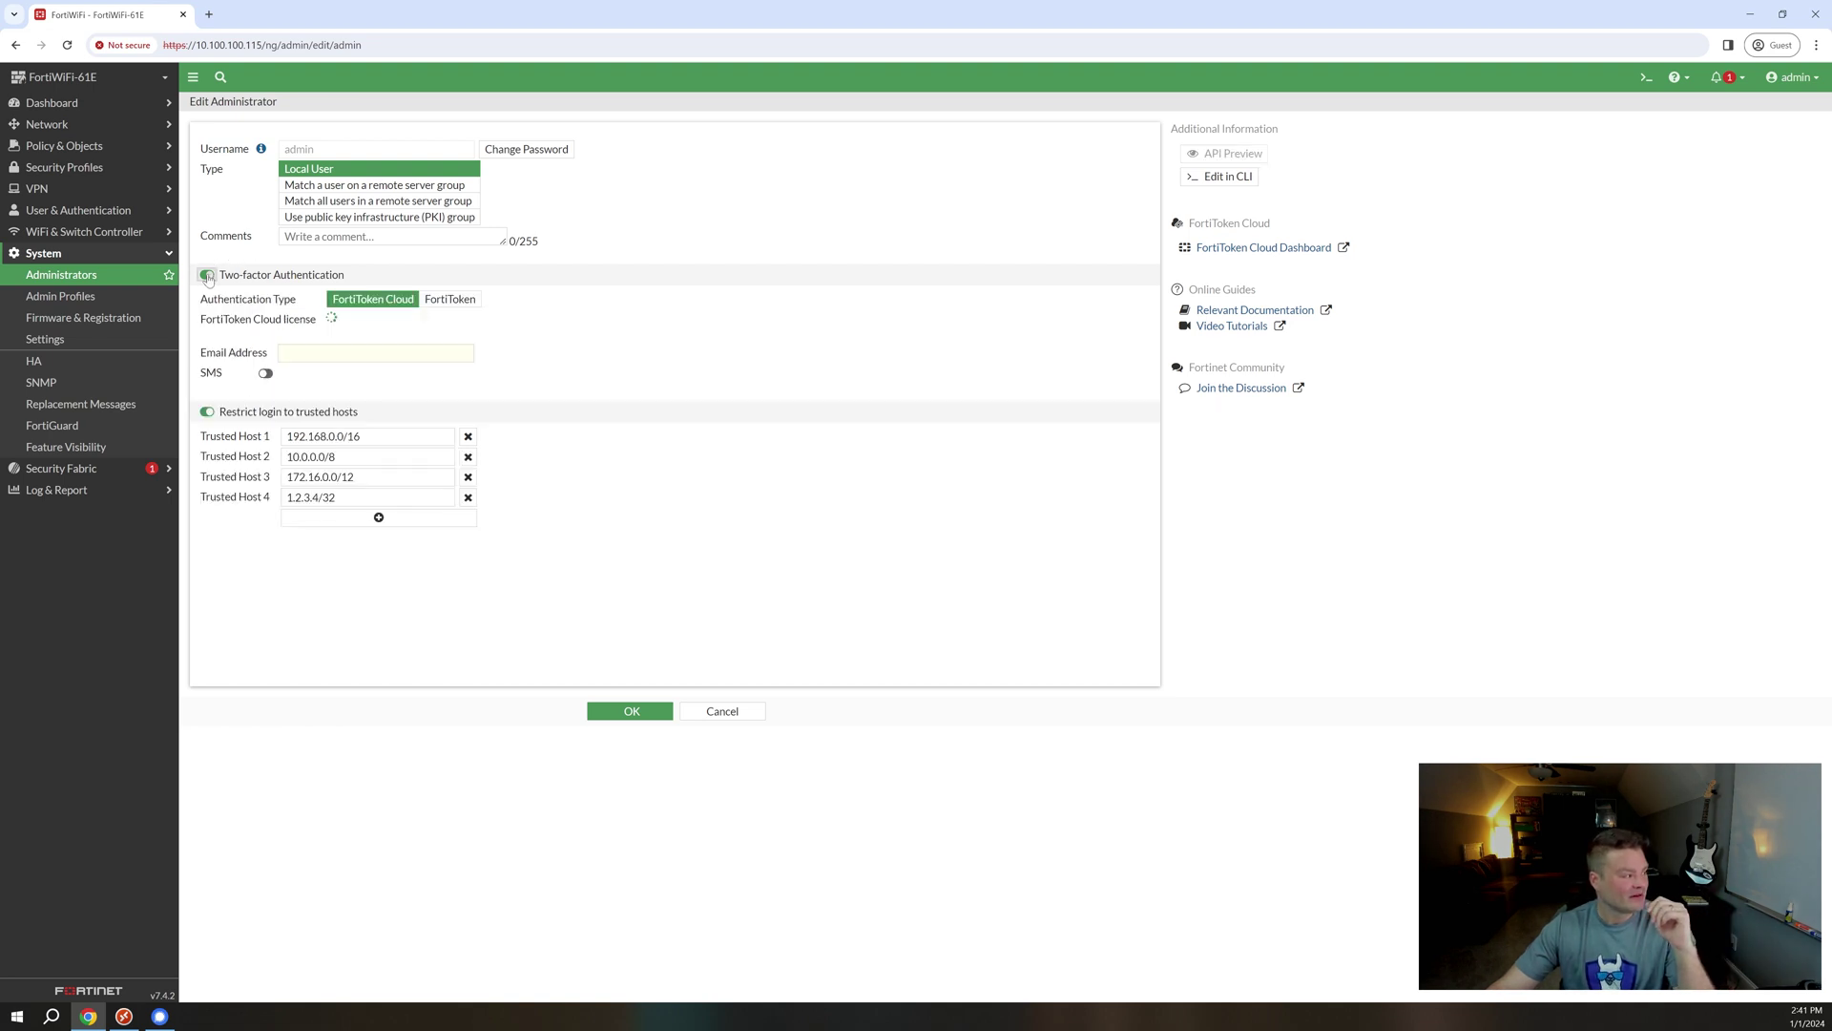
pyautogui.click(449, 300)
pyautogui.click(492, 326)
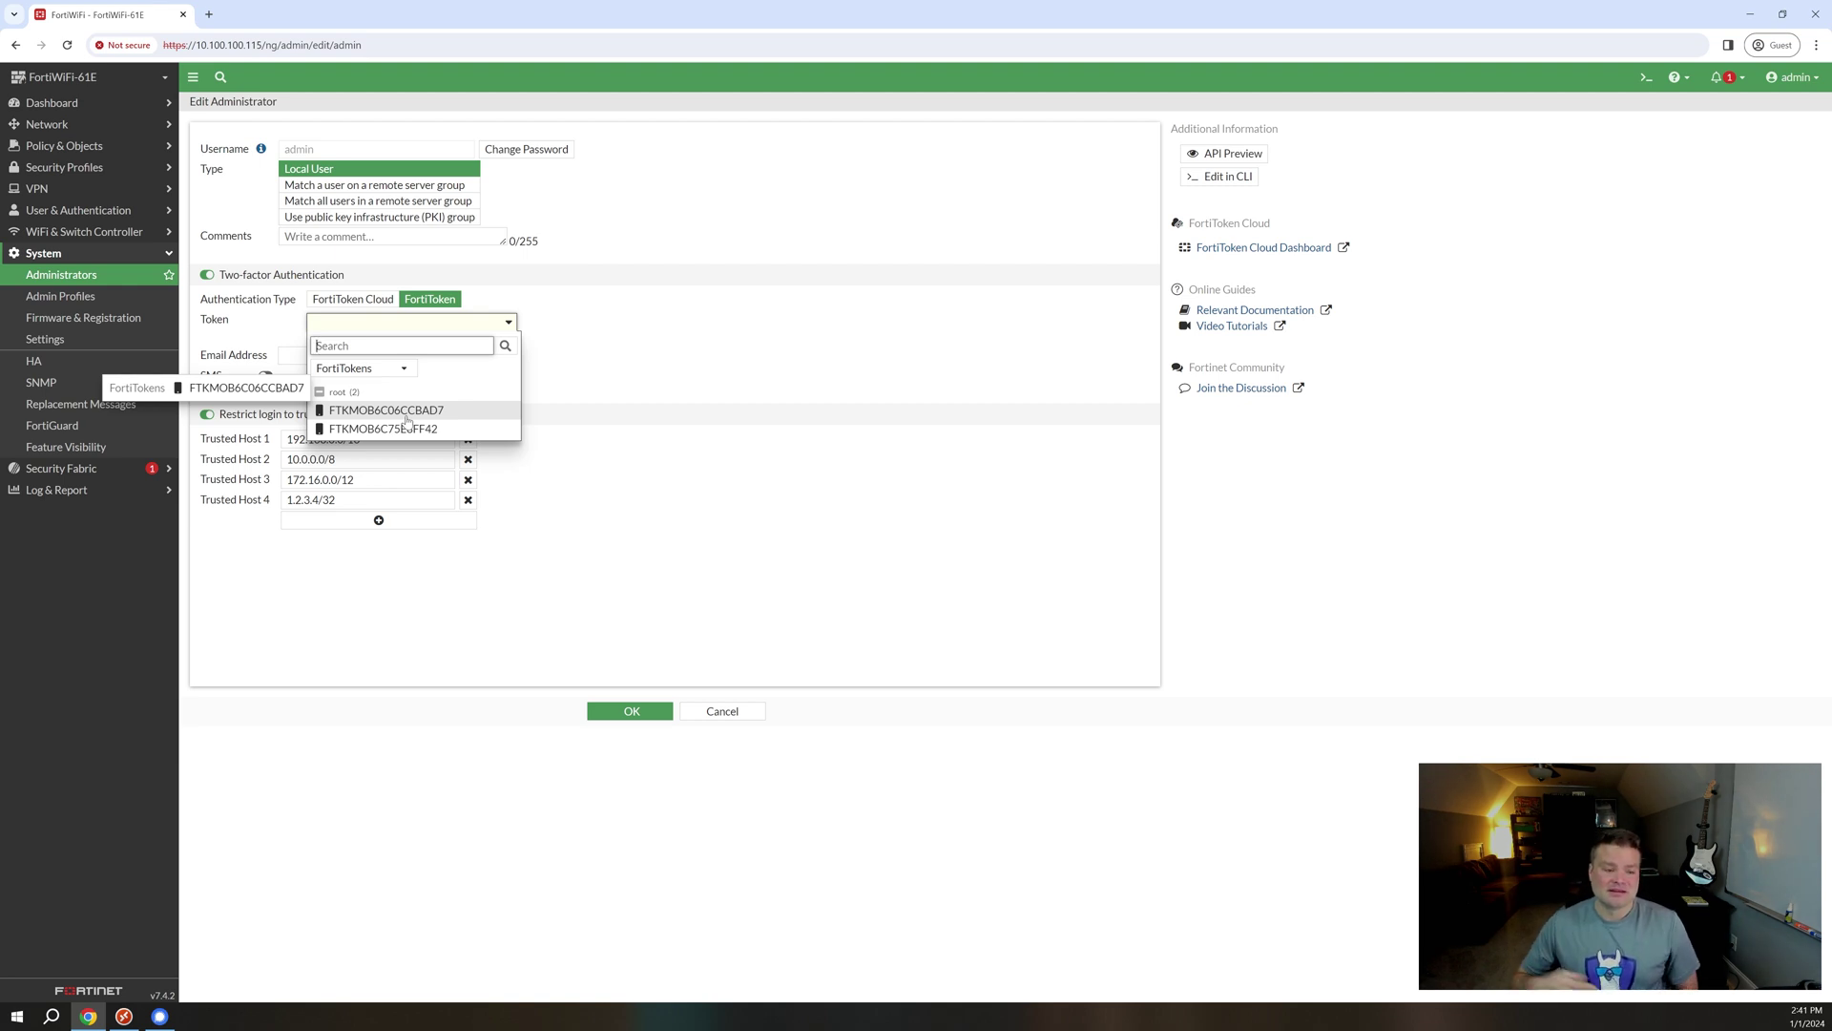
pyautogui.click(695, 343)
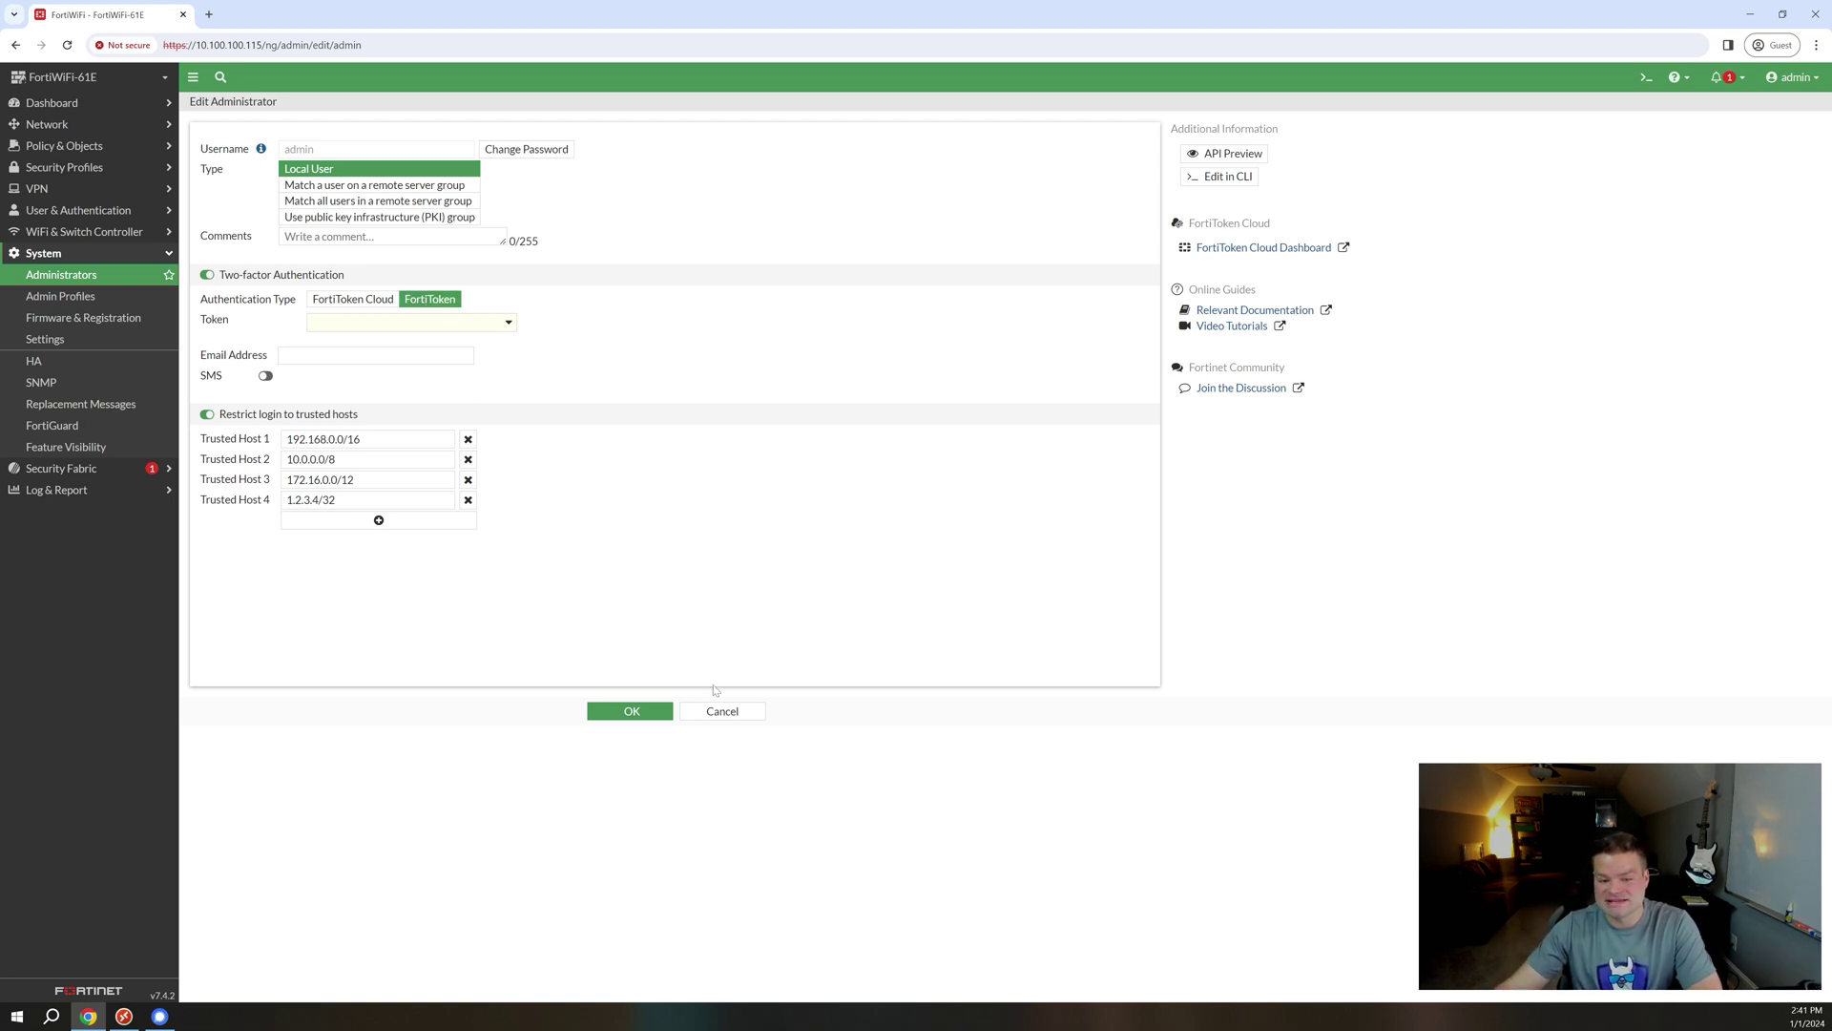
pyautogui.click(734, 719)
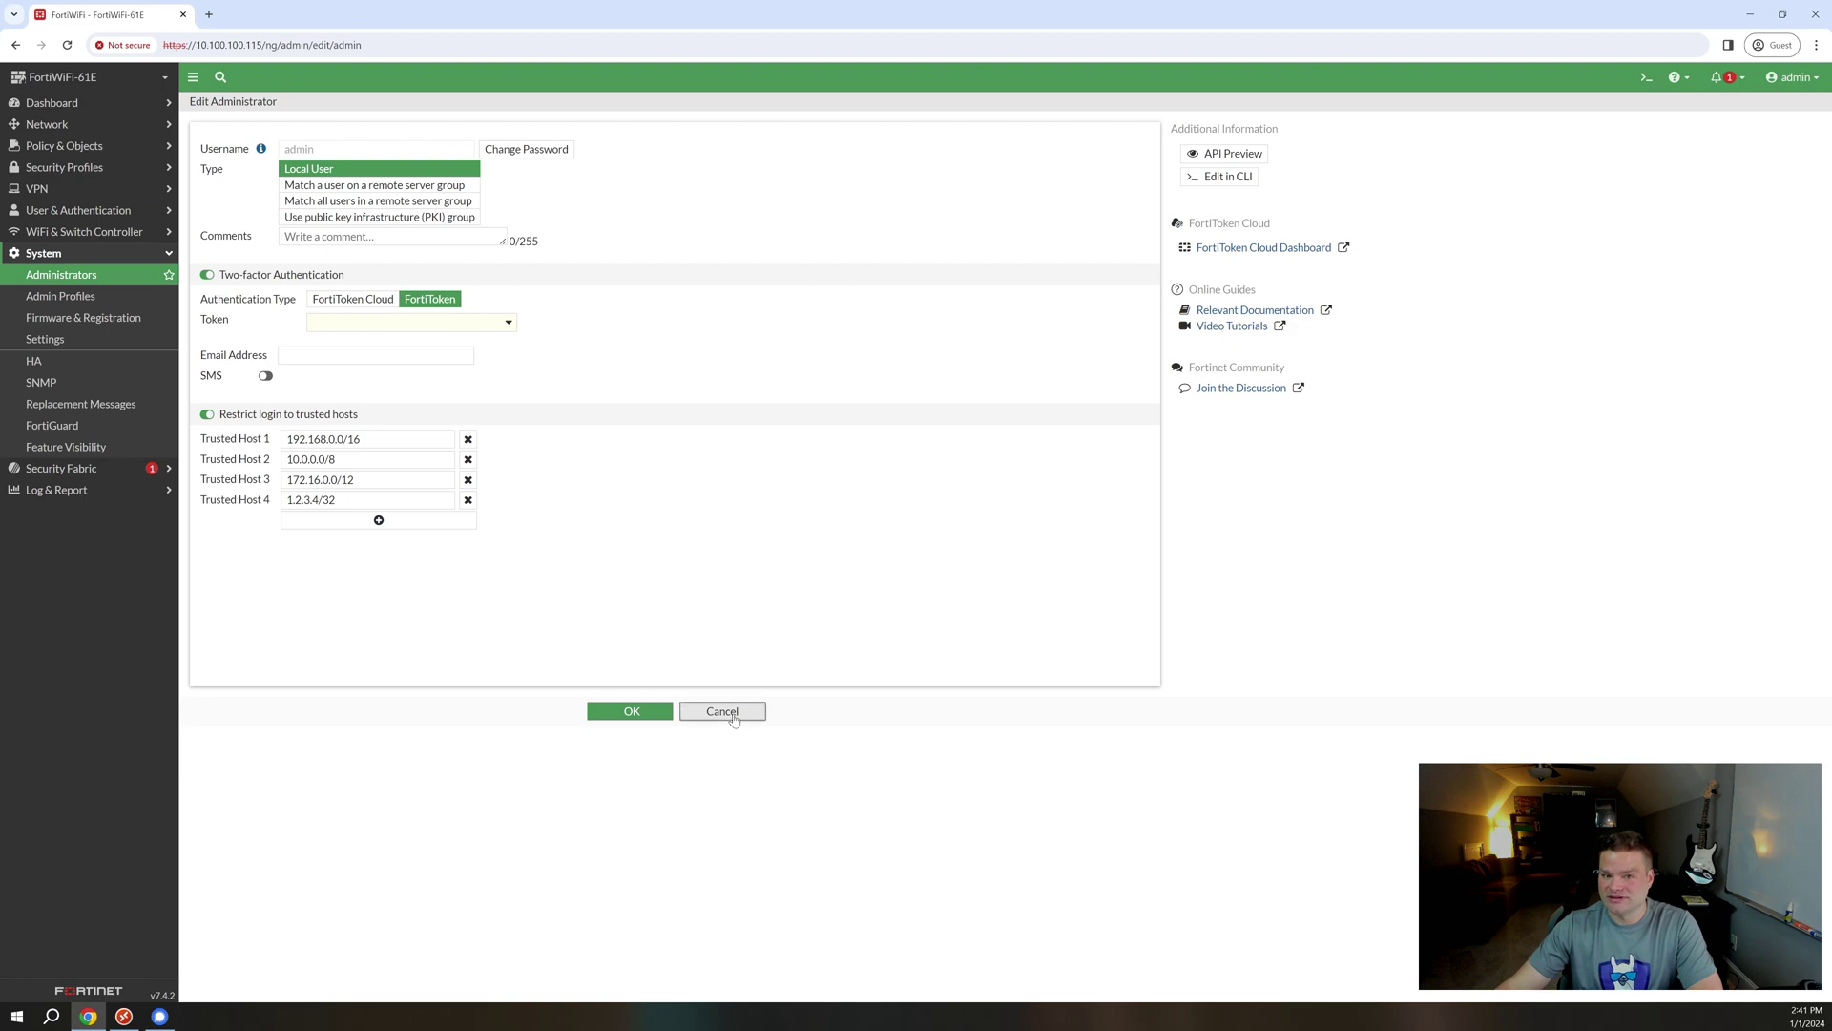